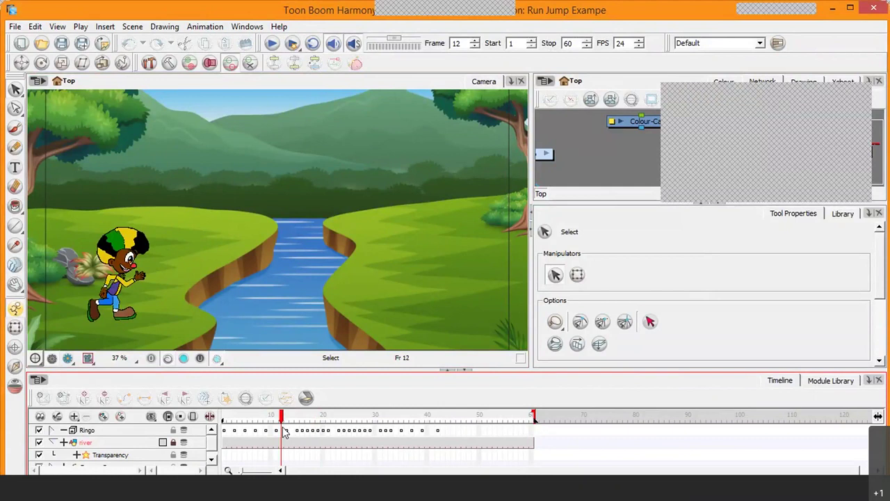
# Scrub the Ringo animation back and forth between frames 12 and 23 to examine the run-up, anticipation and take-off poses.
pyautogui.click(285, 431)
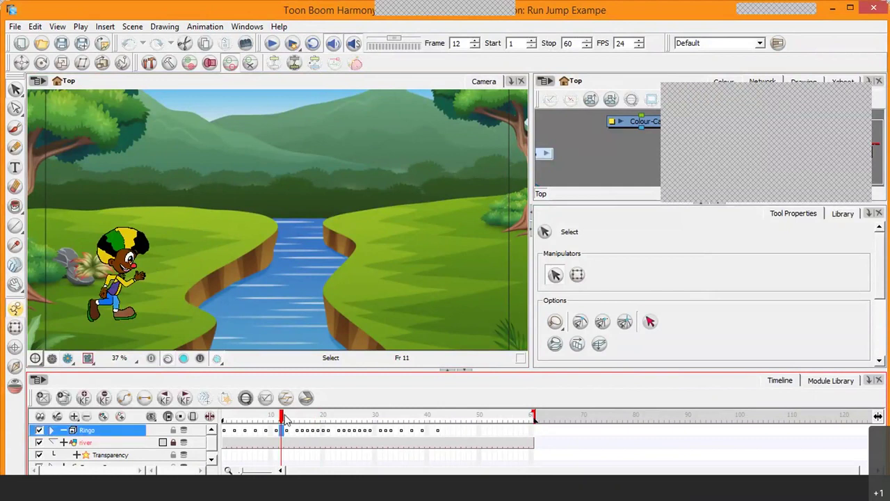
pyautogui.click(297, 416)
pyautogui.moveTo(306, 416)
pyautogui.mouseDown()
pyautogui.moveTo(332, 416)
pyautogui.moveTo(289, 414)
pyautogui.moveTo(337, 412)
pyautogui.moveTo(301, 411)
pyautogui.moveTo(309, 410)
pyautogui.mouseUp()
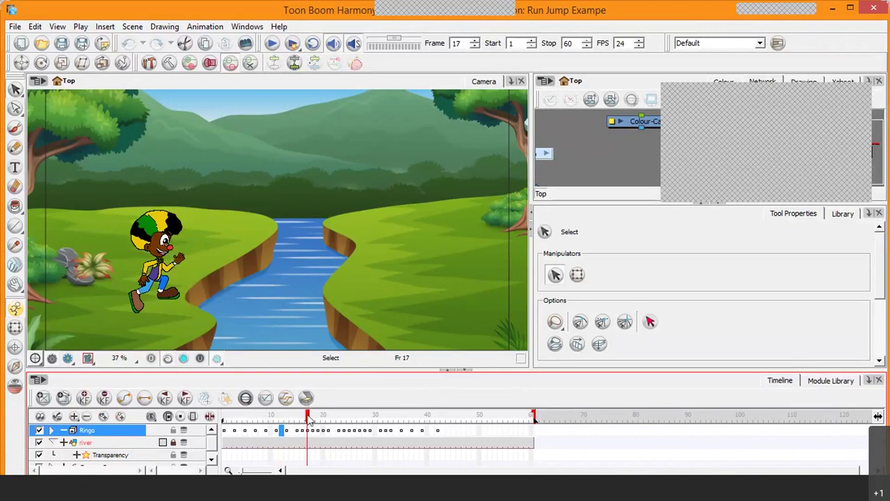
pyautogui.moveTo(311, 412)
pyautogui.mouseDown()
pyautogui.moveTo(243, 421)
pyautogui.moveTo(298, 422)
pyautogui.mouseUp()
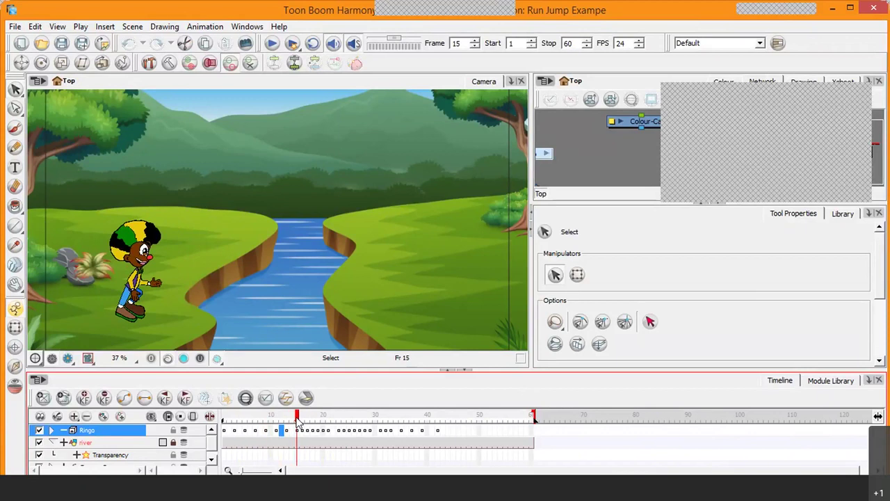
pyautogui.moveTo(297, 422); pyautogui.dragTo(341, 405)
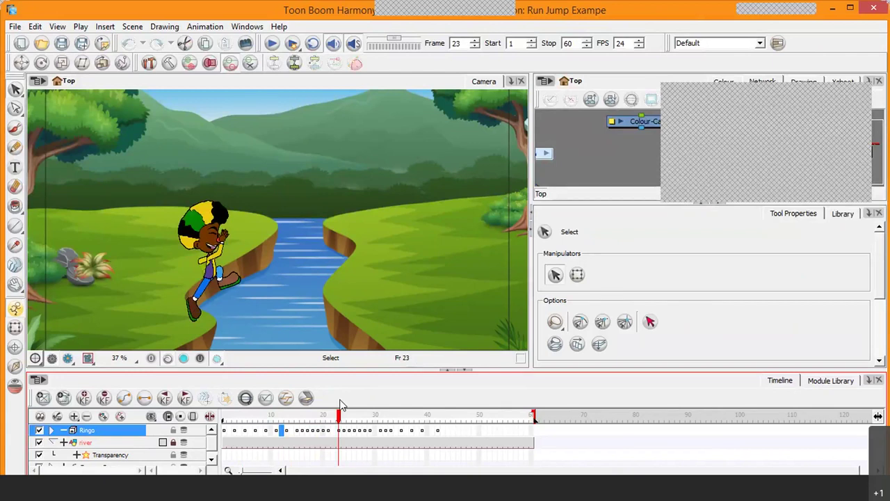
pyautogui.moveTo(340, 416); pyautogui.dragTo(318, 415)
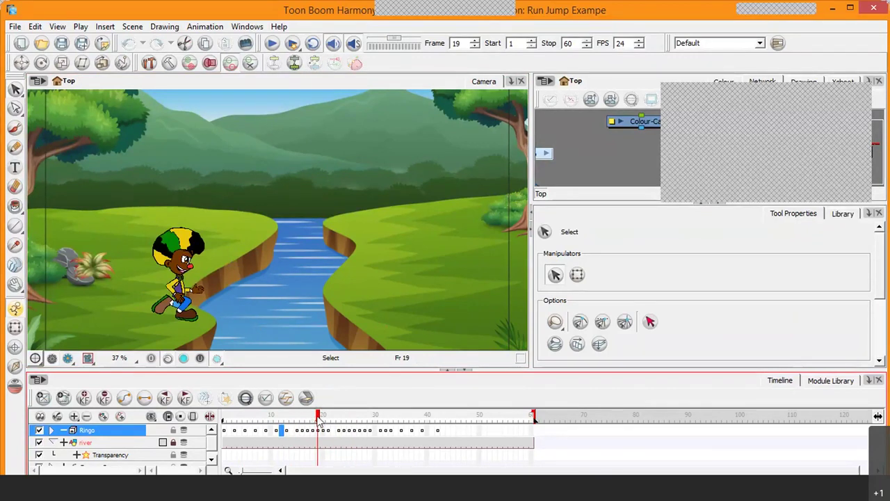
pyautogui.moveTo(318, 415)
pyautogui.mouseDown()
pyautogui.moveTo(308, 416)
pyautogui.moveTo(337, 416)
pyautogui.moveTo(315, 422)
pyautogui.moveTo(332, 422)
pyautogui.mouseUp()
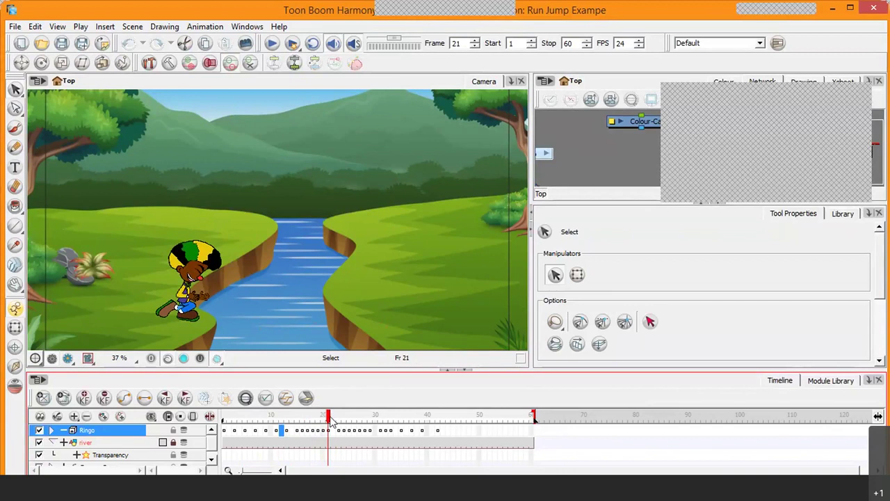
pyautogui.moveTo(330, 420); pyautogui.dragTo(299, 421)
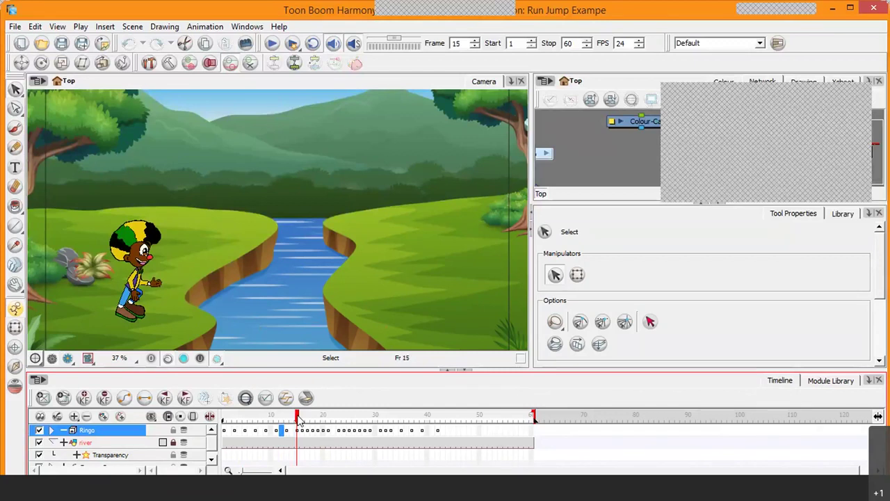
pyautogui.moveTo(299, 420)
pyautogui.mouseDown()
pyautogui.moveTo(285, 420)
pyautogui.moveTo(311, 415)
pyautogui.mouseUp()
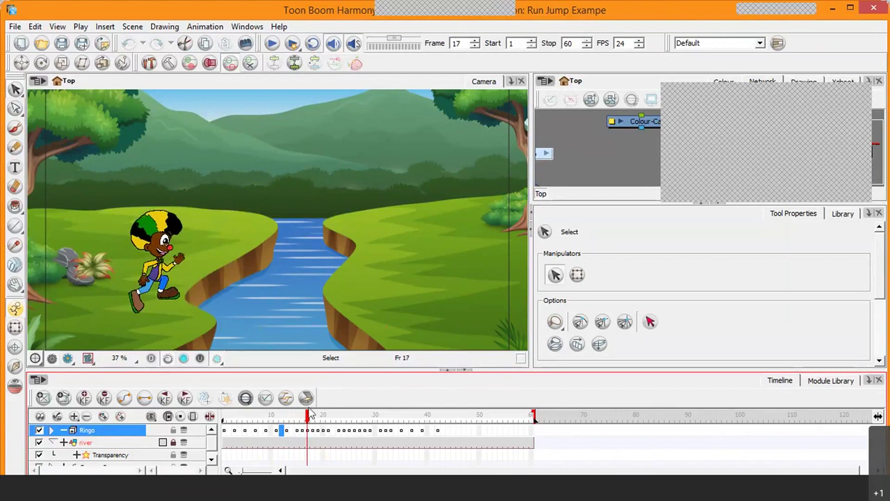
pyautogui.moveTo(312, 416); pyautogui.dragTo(290, 423)
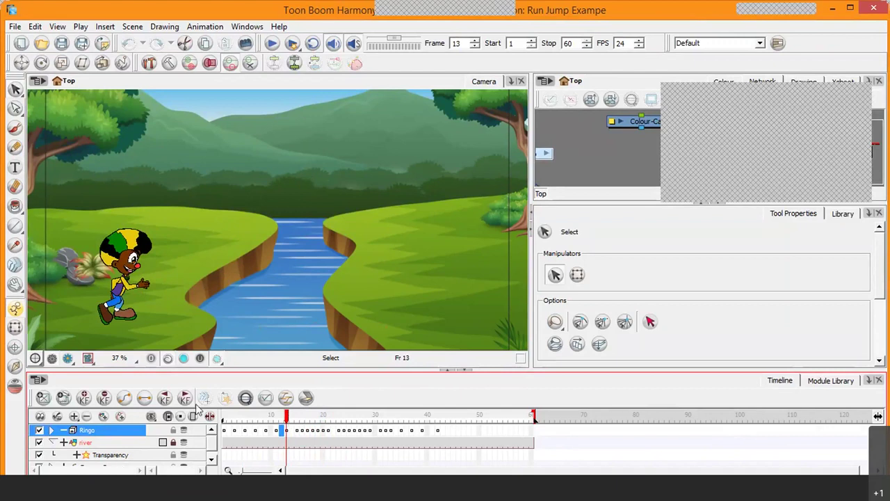
# Enable the hidden Run_Jump reference layer in the timeline.
pyautogui.moveTo(211, 439)
pyautogui.mouseDown()
pyautogui.moveTo(212, 453)
pyautogui.moveTo(214, 438)
pyautogui.mouseUp()
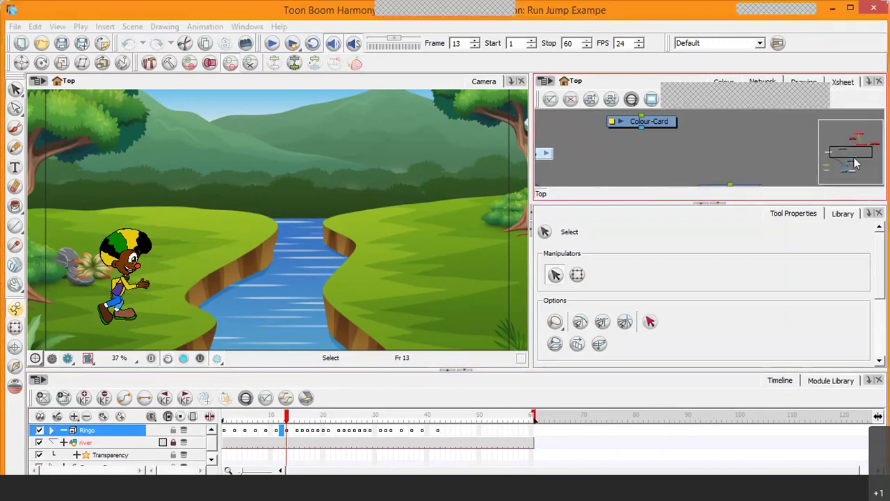
pyautogui.moveTo(853, 158); pyautogui.dragTo(865, 151)
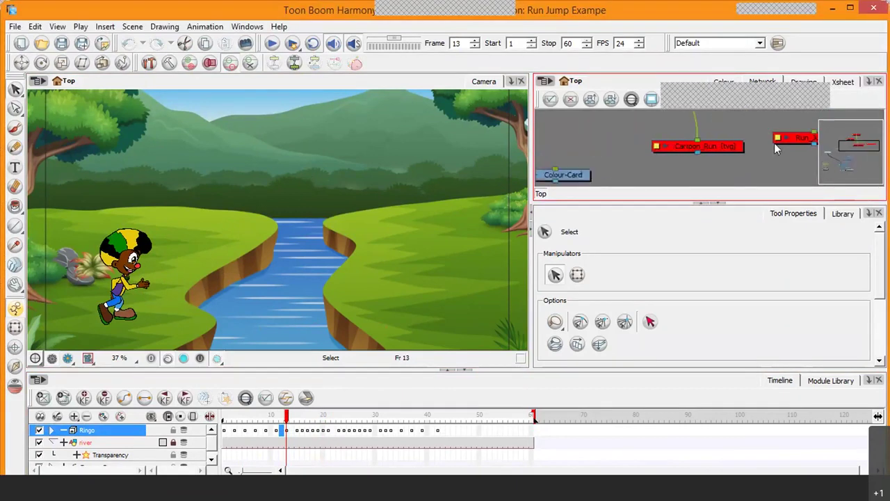
pyautogui.scroll(-5, 695, 153)
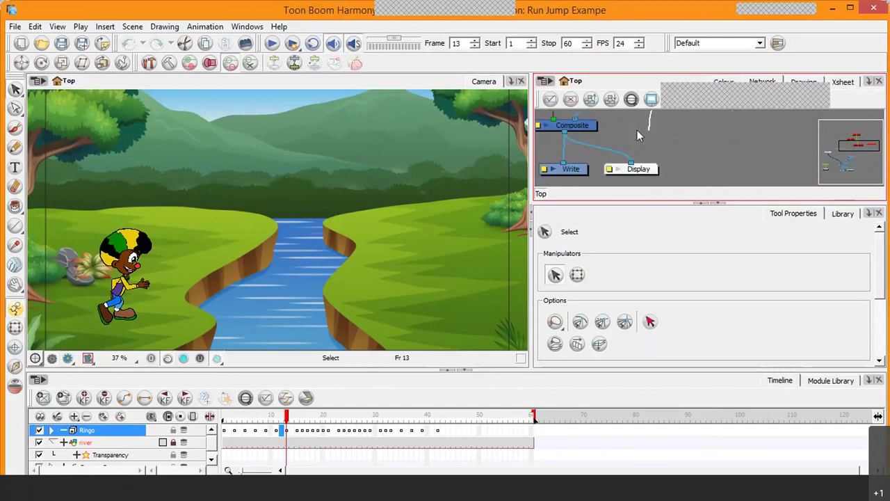
pyautogui.click(90, 478)
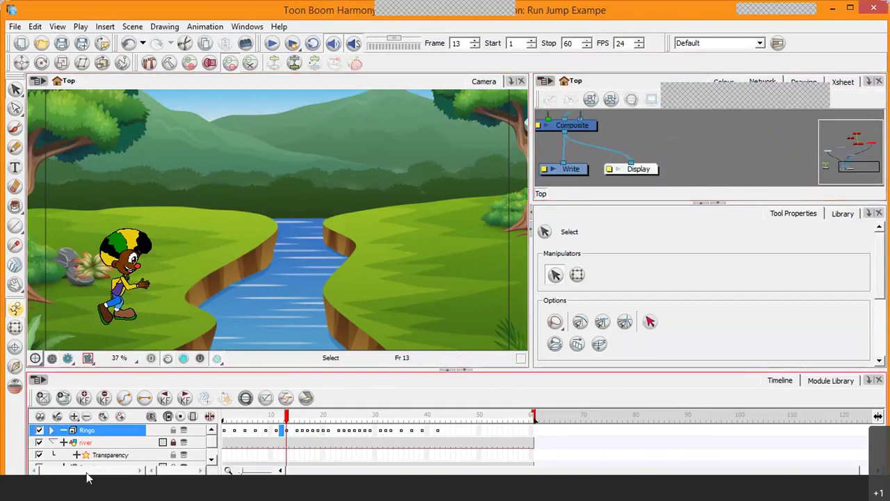
pyautogui.scroll(-2, 214, 446)
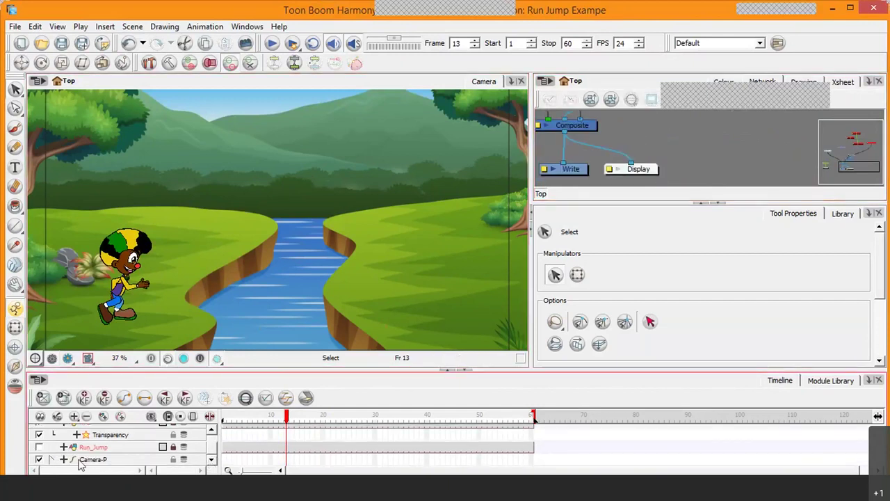
pyautogui.click(39, 448)
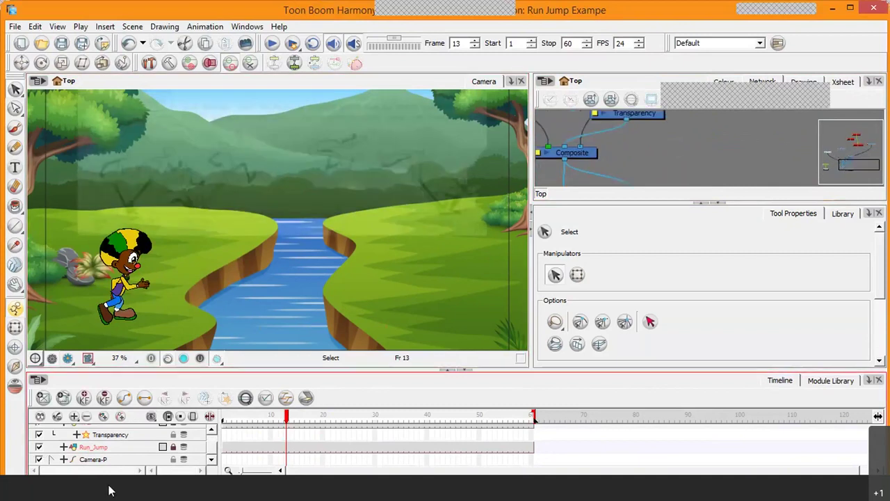
# Hide the river background and the Ringo character layers so only the jump reference sheet shows.
pyautogui.scroll(2, 213, 448)
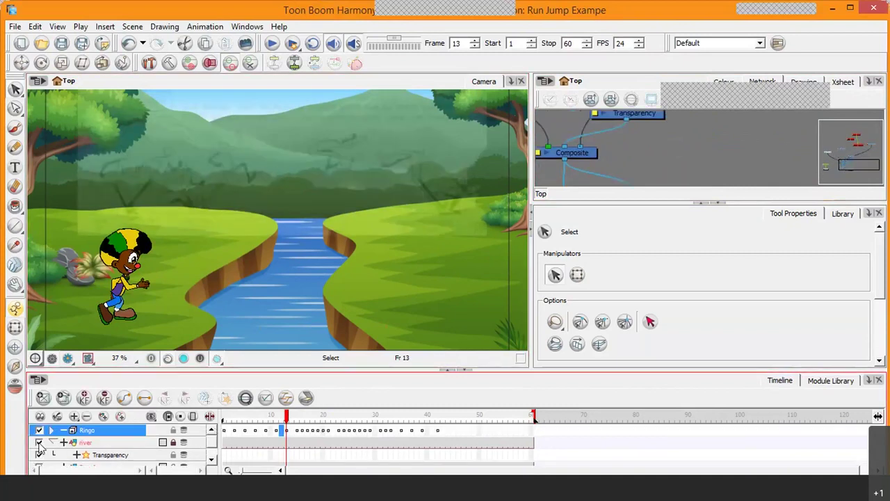
pyautogui.click(39, 443)
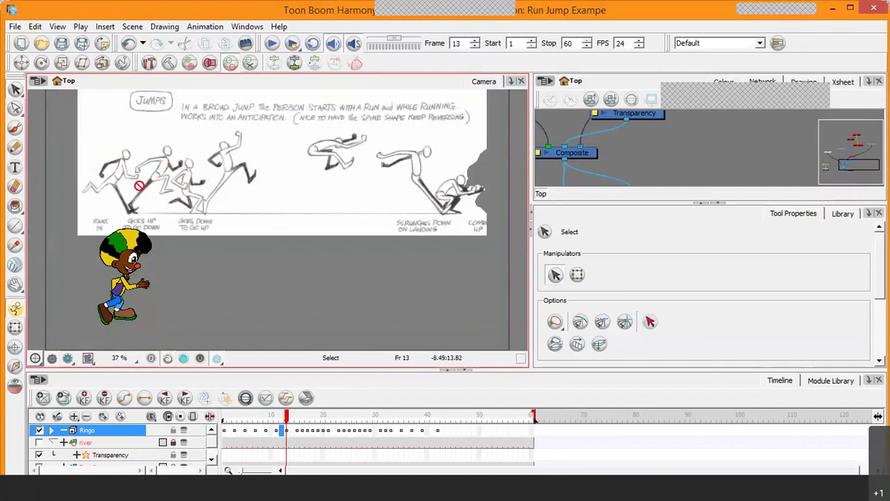
pyautogui.click(39, 430)
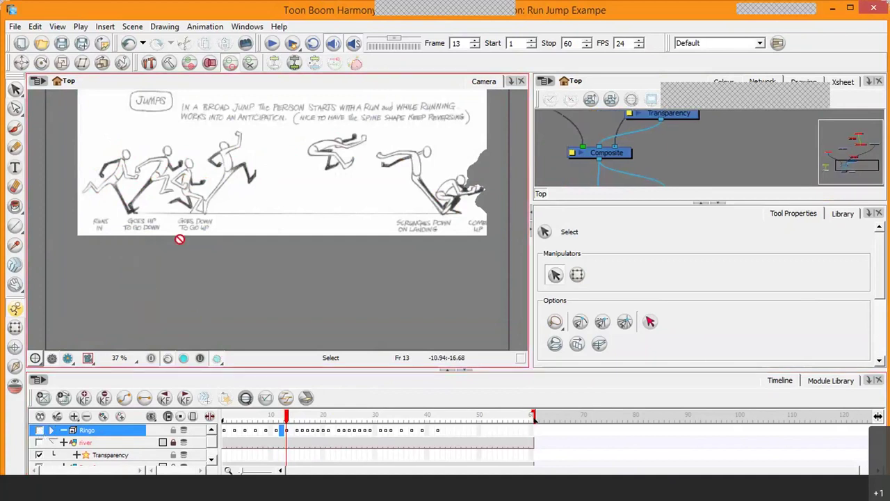
# Examine the run-in, goes-up, goes-down, take-off and mid-air poses on the jump reference sheet up close.
pyautogui.press('2')
pyautogui.press('2')
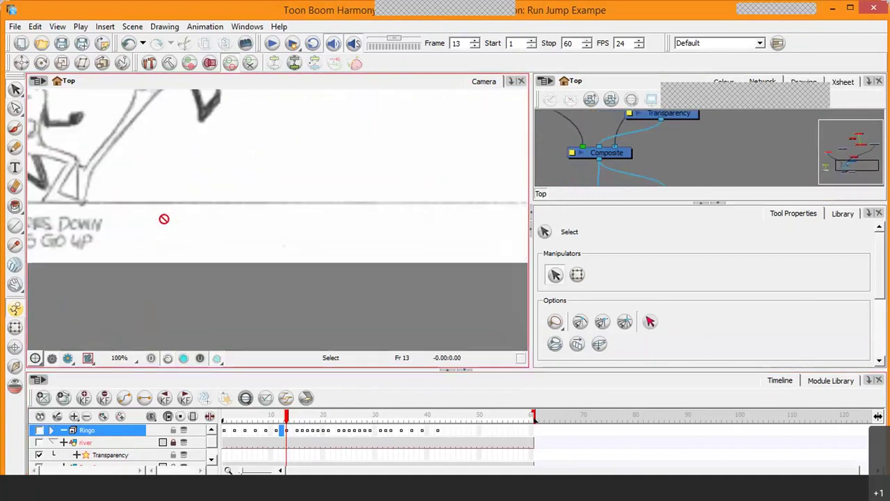
pyautogui.press('2')
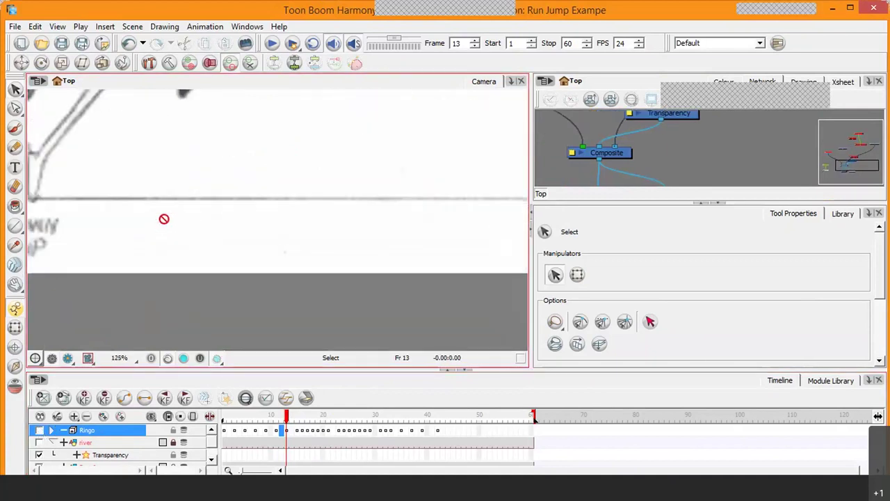
pyautogui.click(15, 284)
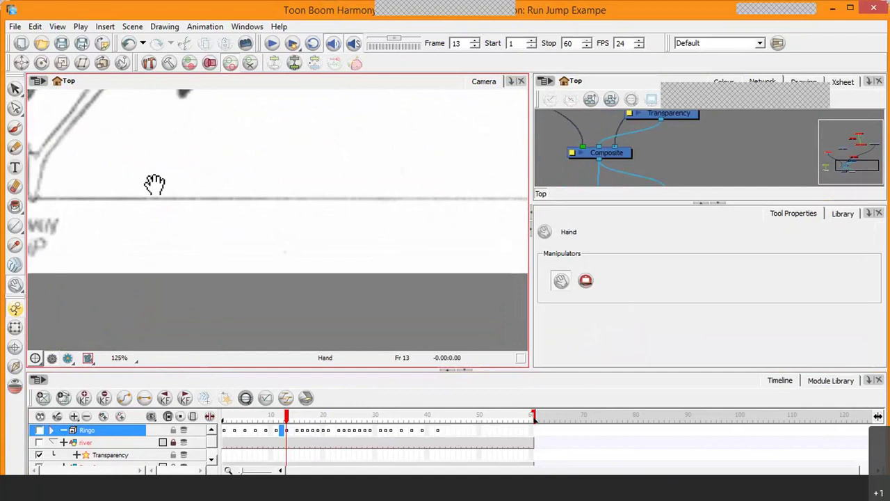
pyautogui.moveTo(154, 183); pyautogui.dragTo(413, 235)
pyautogui.press('1')
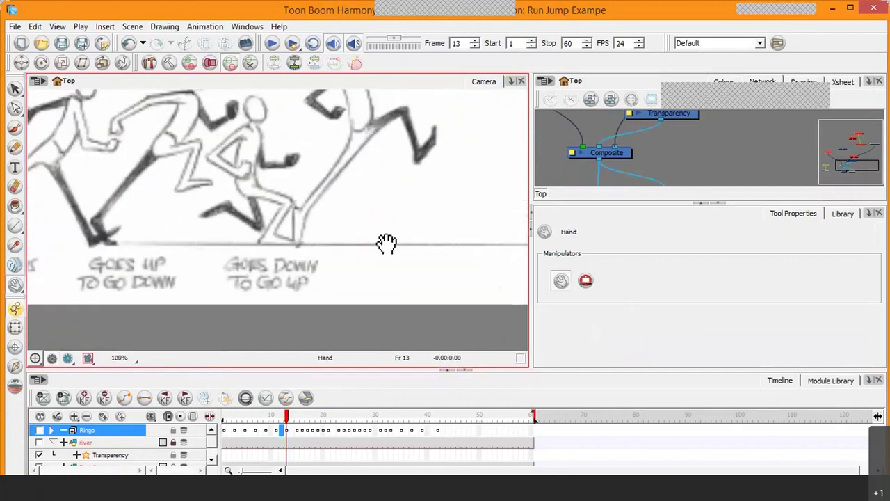
pyautogui.press('1')
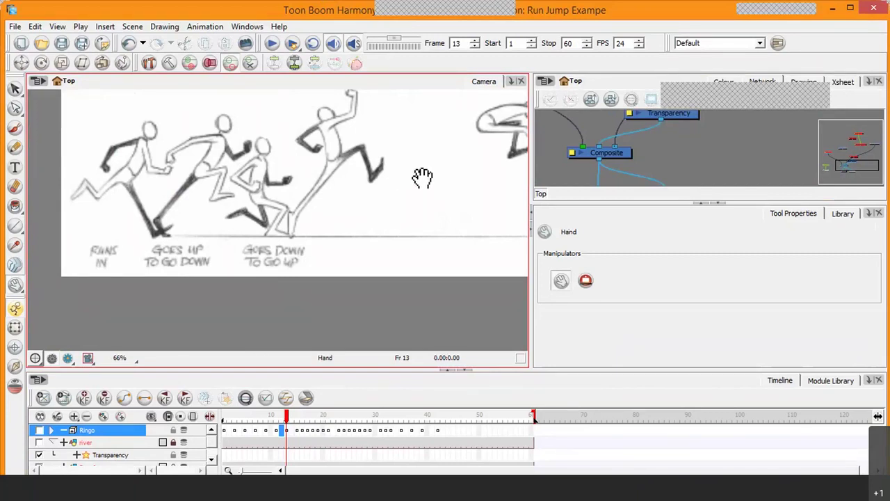
pyautogui.moveTo(378, 202); pyautogui.dragTo(223, 250)
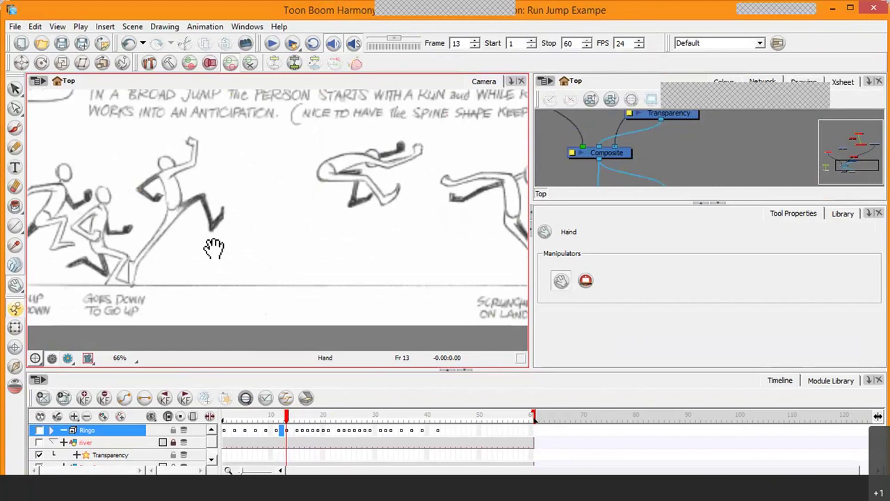
pyautogui.moveTo(213, 248); pyautogui.dragTo(314, 255)
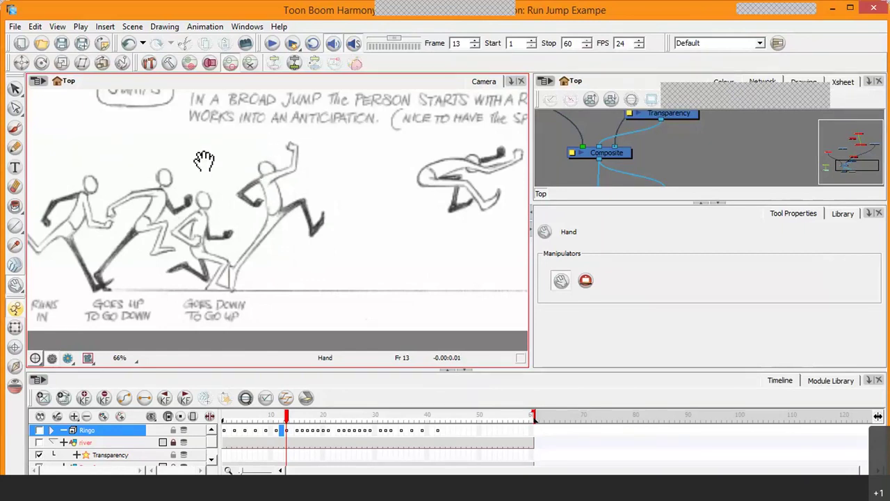
# Draw black Pencil lines of action through the take-off, goes-down, run-in and goes-up figures on the Run_Jump layer at frame 14.
pyautogui.hotkey('alt', '/')
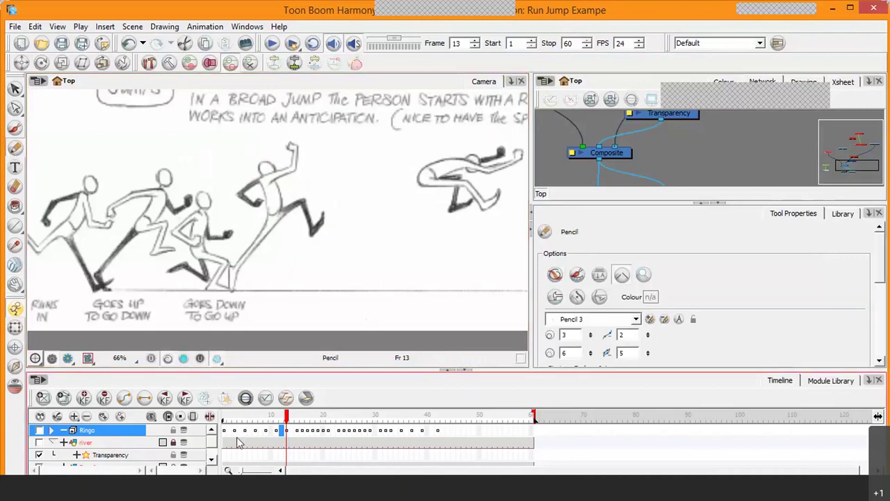
pyautogui.moveTo(211, 442); pyautogui.dragTo(212, 449)
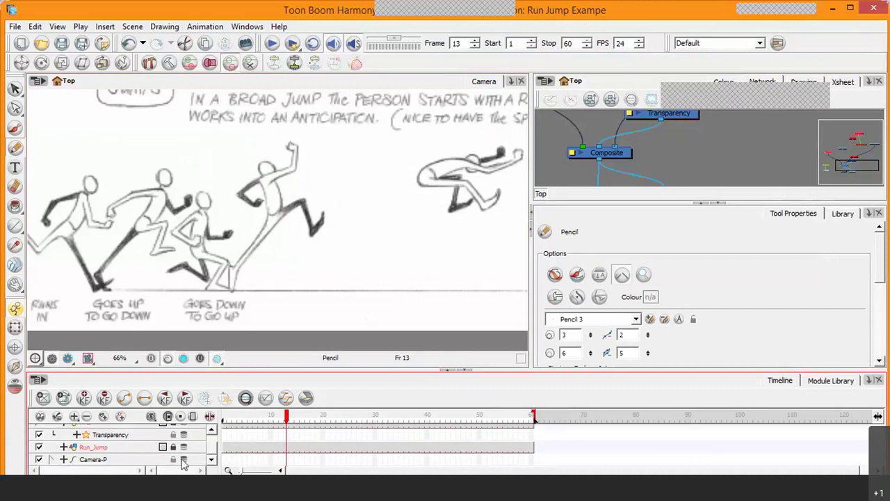
pyautogui.click(119, 446)
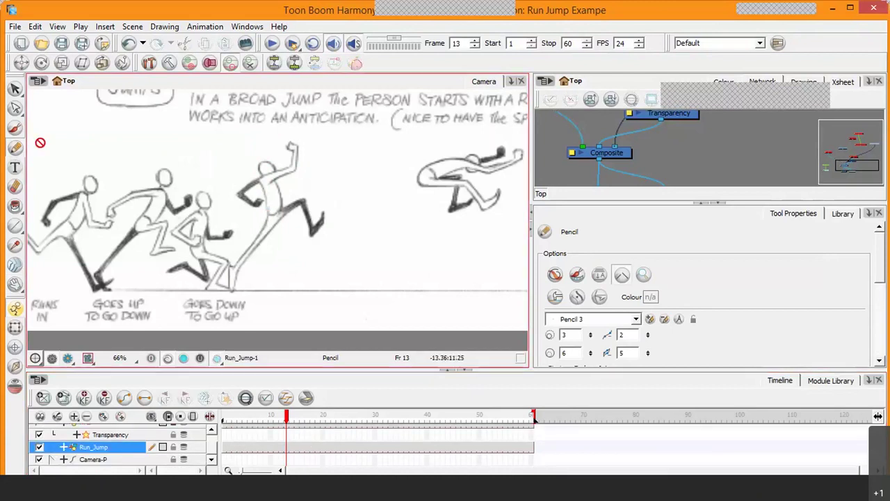
pyautogui.click(266, 449)
pyautogui.click(292, 449)
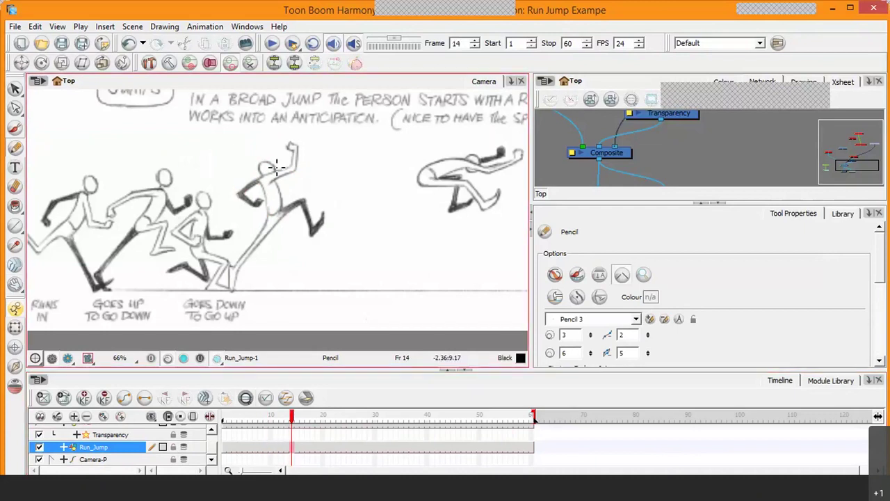
pyautogui.moveTo(257, 151)
pyautogui.mouseDown()
pyautogui.moveTo(277, 222)
pyautogui.moveTo(232, 293)
pyautogui.mouseUp()
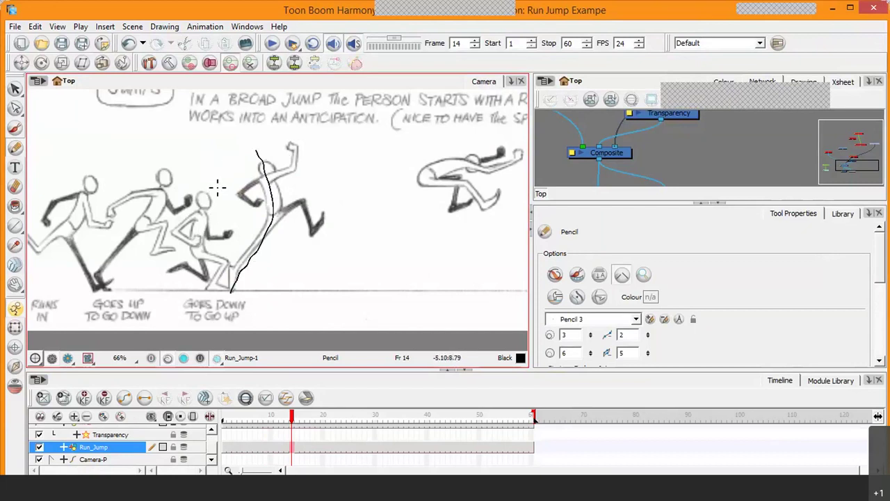
pyautogui.moveTo(215, 179)
pyautogui.mouseDown()
pyautogui.moveTo(201, 248)
pyautogui.moveTo(209, 295)
pyautogui.mouseUp()
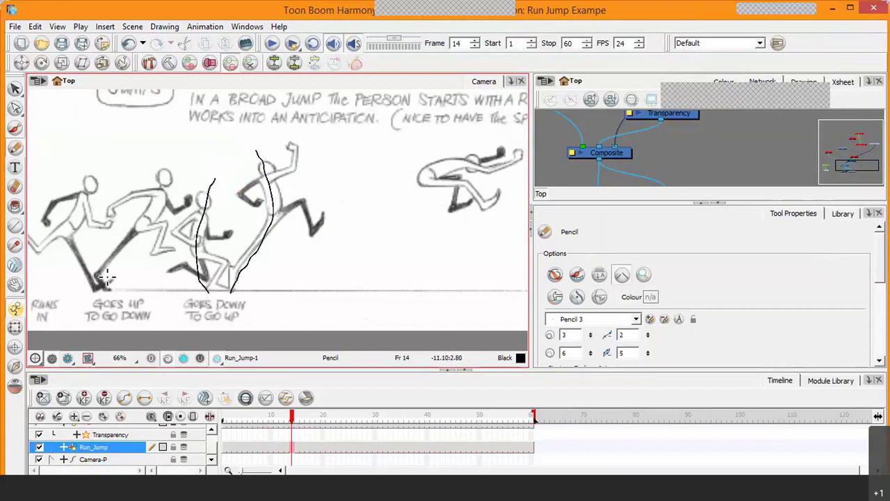
pyautogui.moveTo(100, 165)
pyautogui.mouseDown()
pyautogui.moveTo(68, 241)
pyautogui.moveTo(28, 261)
pyautogui.mouseUp()
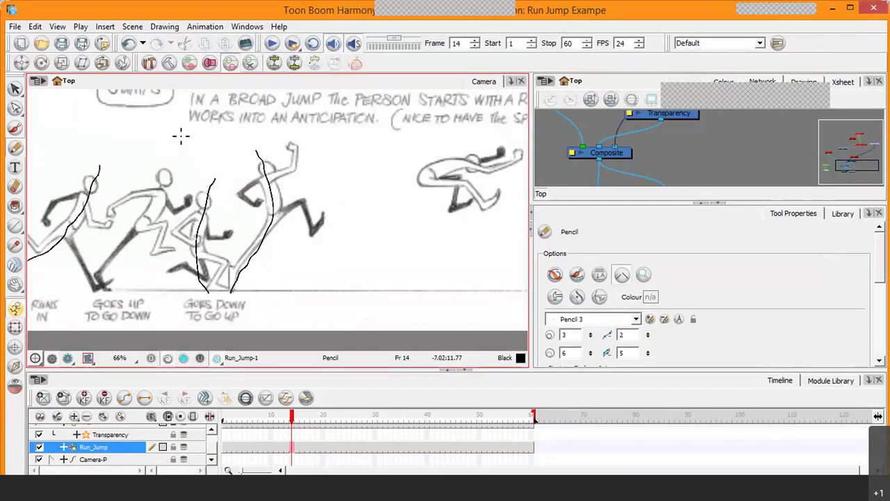
pyautogui.moveTo(179, 155)
pyautogui.mouseDown()
pyautogui.moveTo(157, 209)
pyautogui.moveTo(91, 304)
pyautogui.mouseUp()
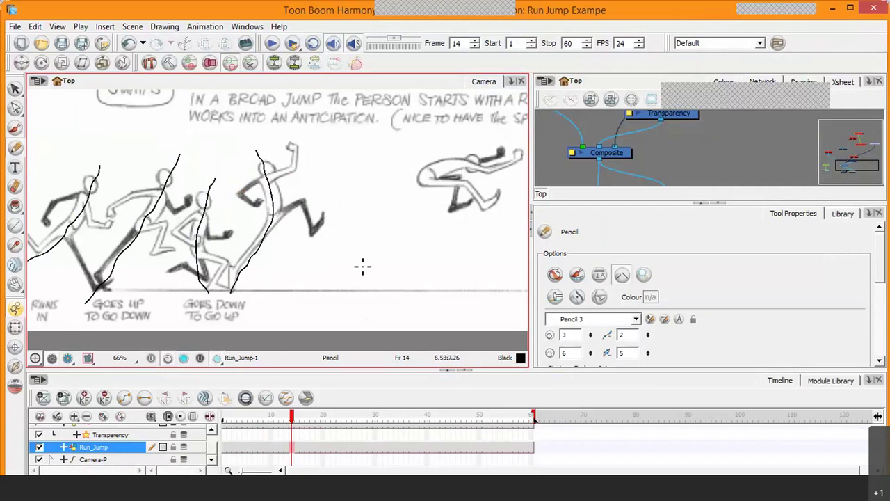
# Draw a black Pencil line of action curving through the tucked mid-air figure on the reference sheet.
pyautogui.click(15, 283)
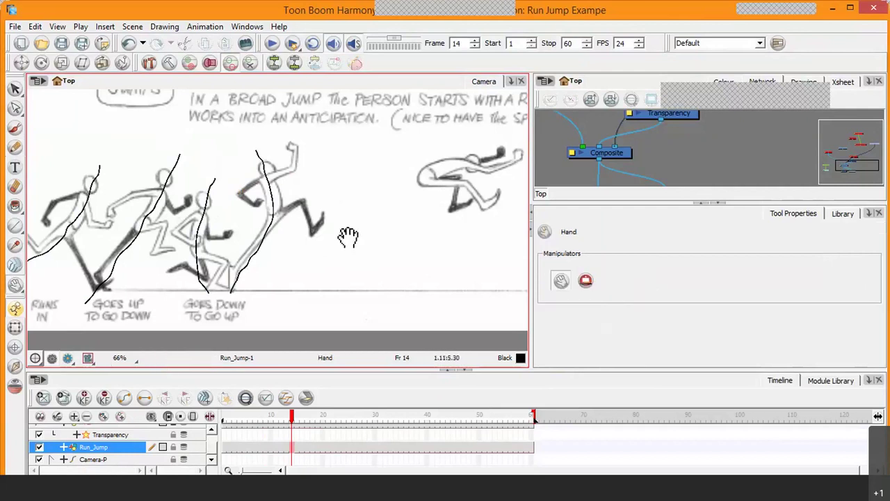
pyautogui.moveTo(348, 235); pyautogui.dragTo(244, 259)
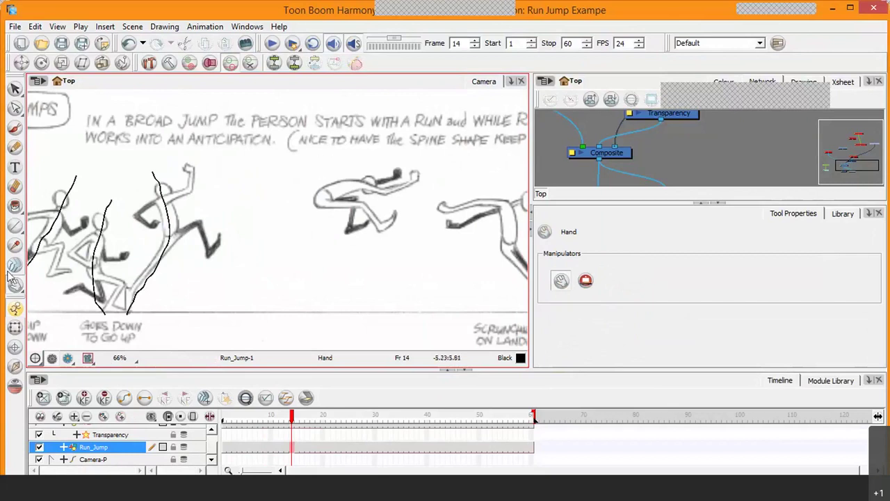
pyautogui.click(16, 148)
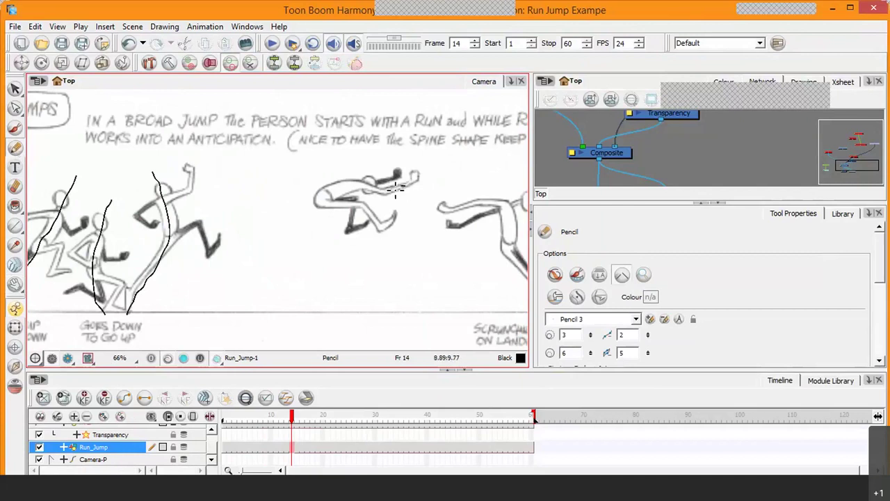
pyautogui.moveTo(403, 185)
pyautogui.mouseDown()
pyautogui.moveTo(356, 188)
pyautogui.moveTo(327, 203)
pyautogui.moveTo(407, 222)
pyautogui.mouseUp()
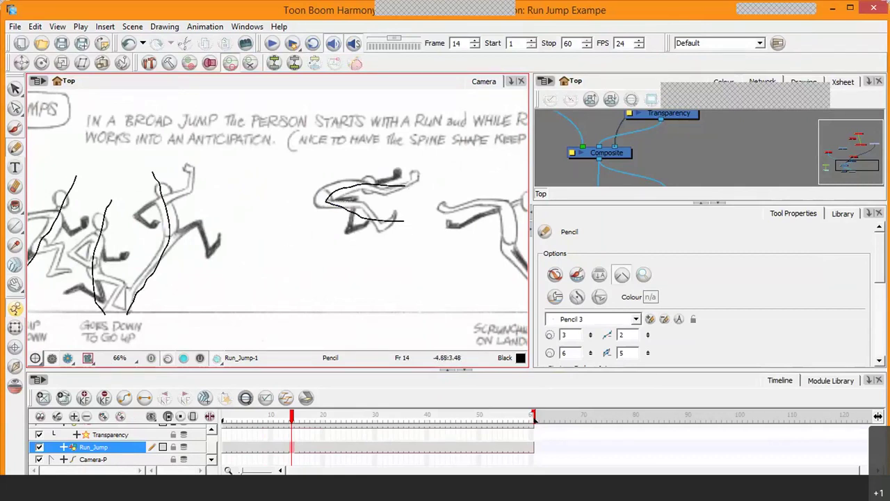
# Draw black Pencil lines of action through the landing figure and the crouched figure at the end of the reference sheet.
pyautogui.click(14, 307)
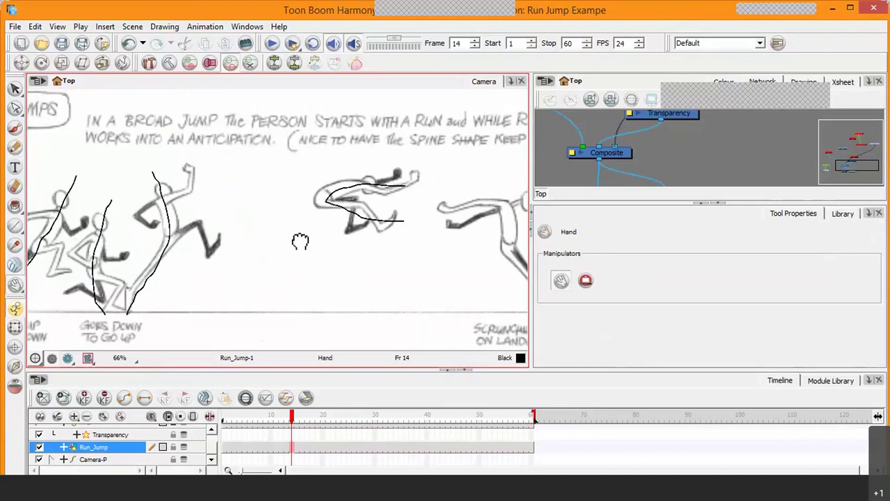
pyautogui.moveTo(300, 241); pyautogui.dragTo(106, 231)
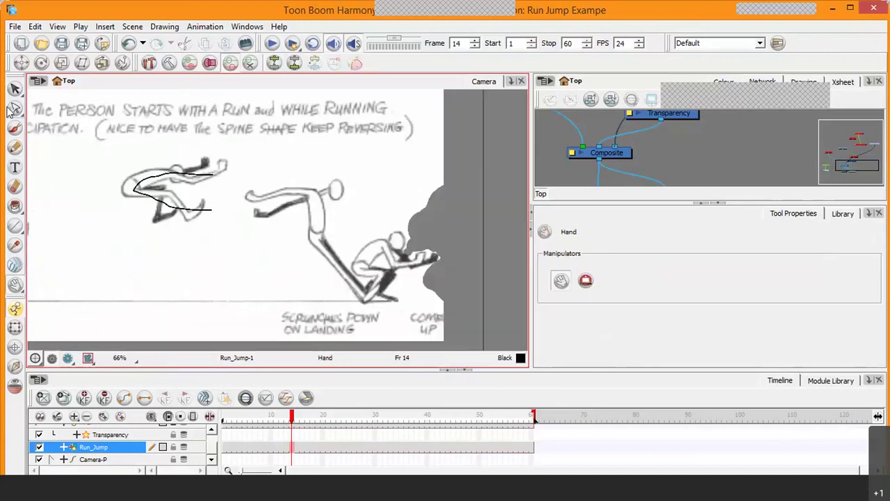
pyautogui.click(15, 152)
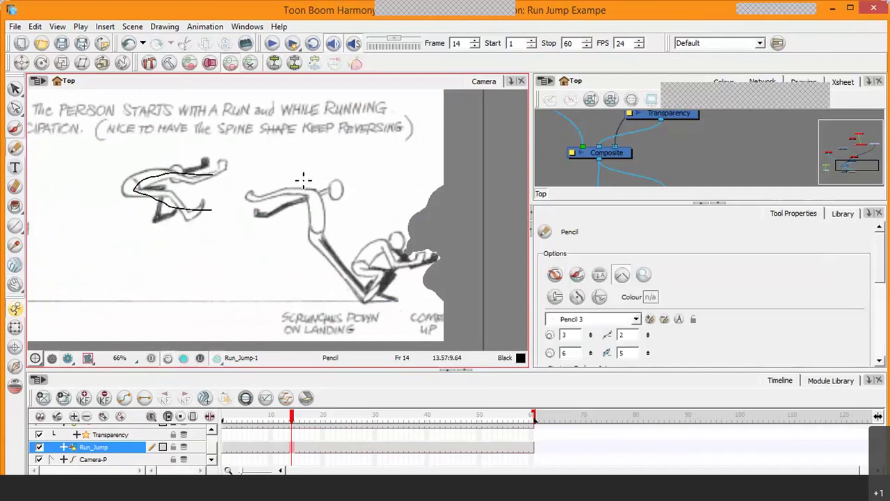
pyautogui.moveTo(297, 176)
pyautogui.mouseDown()
pyautogui.moveTo(342, 267)
pyautogui.moveTo(378, 304)
pyautogui.mouseUp()
pyautogui.moveTo(421, 235)
pyautogui.mouseDown()
pyautogui.moveTo(400, 232)
pyautogui.moveTo(373, 252)
pyautogui.moveTo(365, 281)
pyautogui.moveTo(398, 304)
pyautogui.mouseUp()
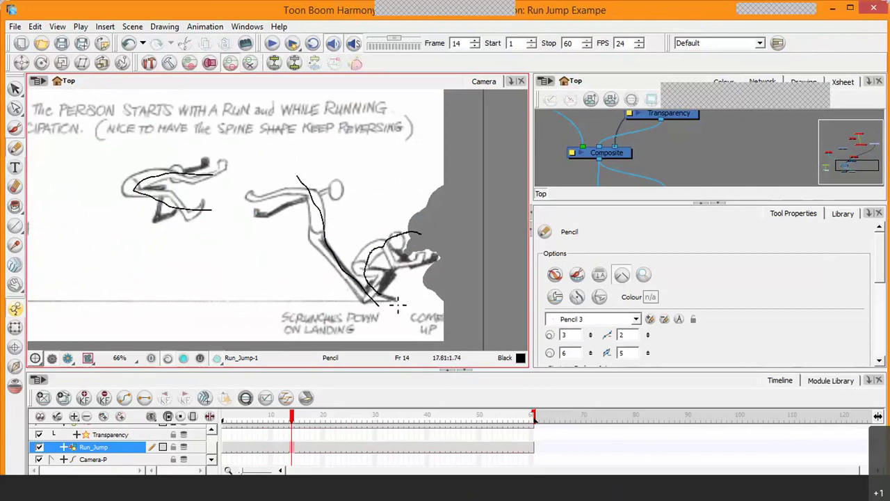
# Undo all Pencil lines of action drawn over the figures on the jump reference sheet.
pyautogui.hotkey('alt', 's')
pyautogui.hotkey('ctrl', 'z')
pyautogui.hotkey('ctrl', 'z')
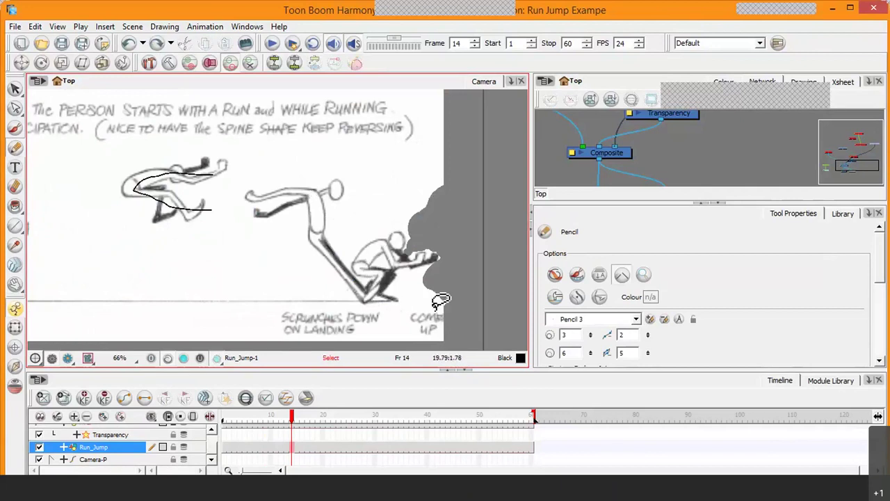
pyautogui.hotkey('ctrl', 'z')
pyautogui.hotkey('alt', '/')
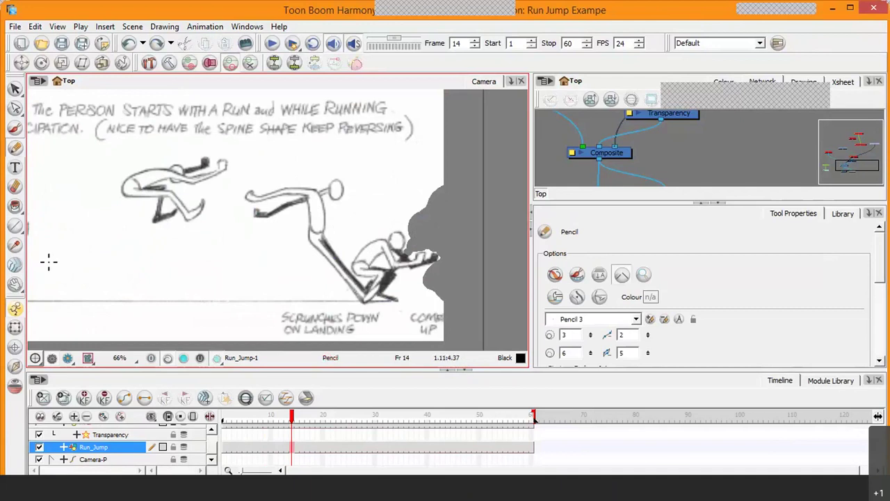
pyautogui.click(15, 286)
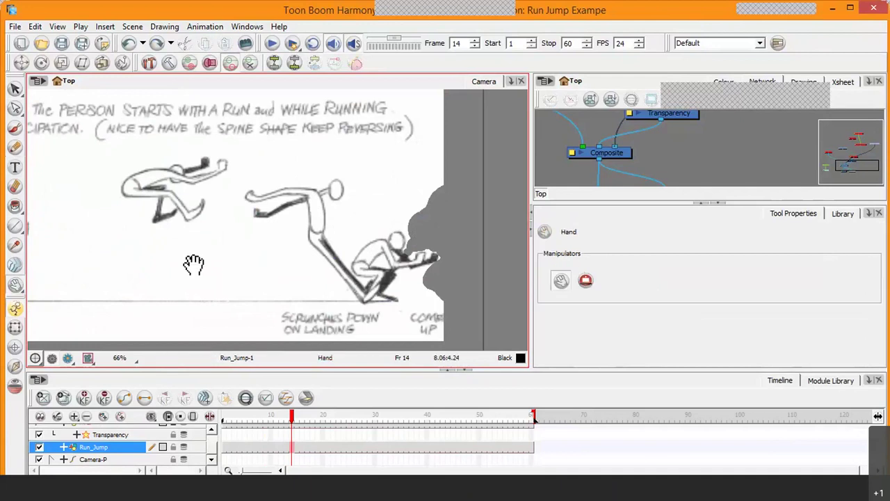
pyautogui.moveTo(194, 265); pyautogui.dragTo(463, 256)
pyautogui.moveTo(380, 227); pyautogui.dragTo(435, 270)
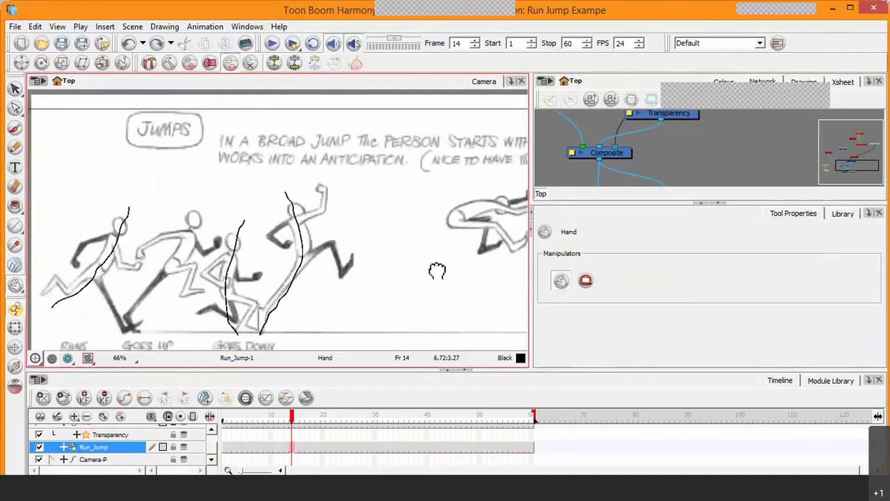
pyautogui.hotkey('ctrl', 'z')
pyautogui.hotkey('ctrl', 'z')
pyautogui.hotkey('ctrl', 'z')
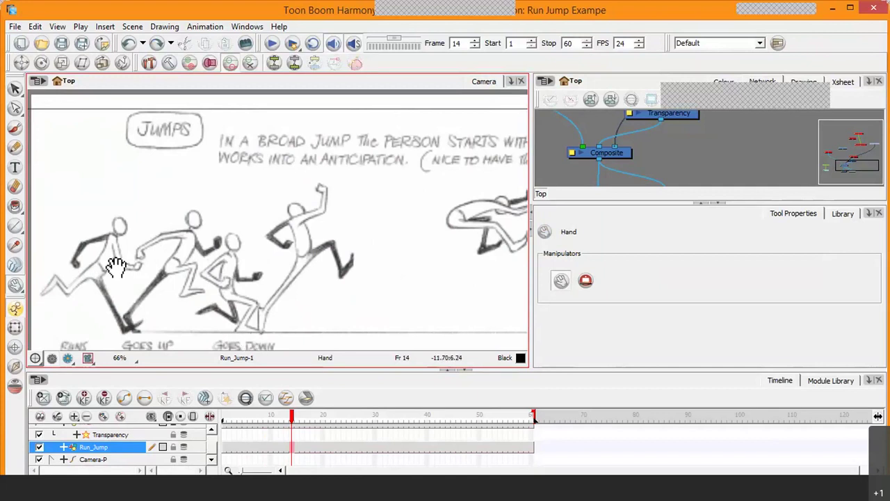
# Show the Ringo character layer again alongside the jump reference sheet, keeping the river background hidden.
pyautogui.moveTo(116, 260); pyautogui.dragTo(143, 229)
pyautogui.scroll(-3, 169, 249)
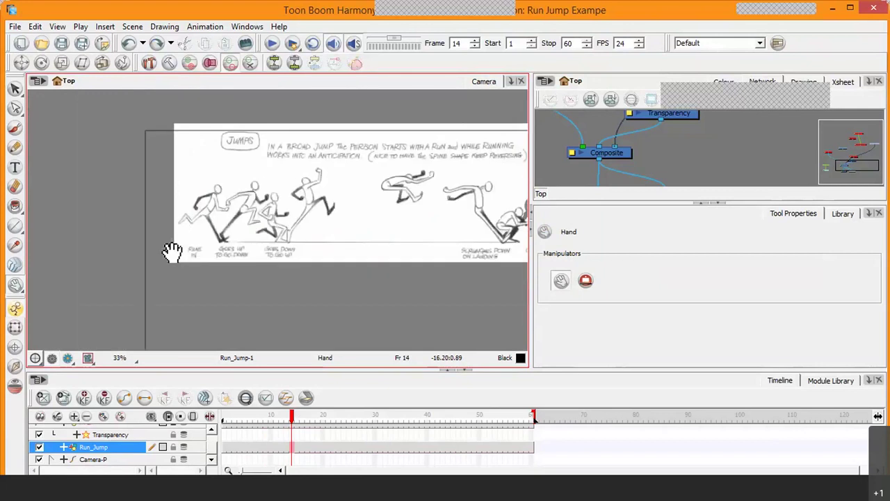
pyautogui.moveTo(208, 272); pyautogui.dragTo(162, 240)
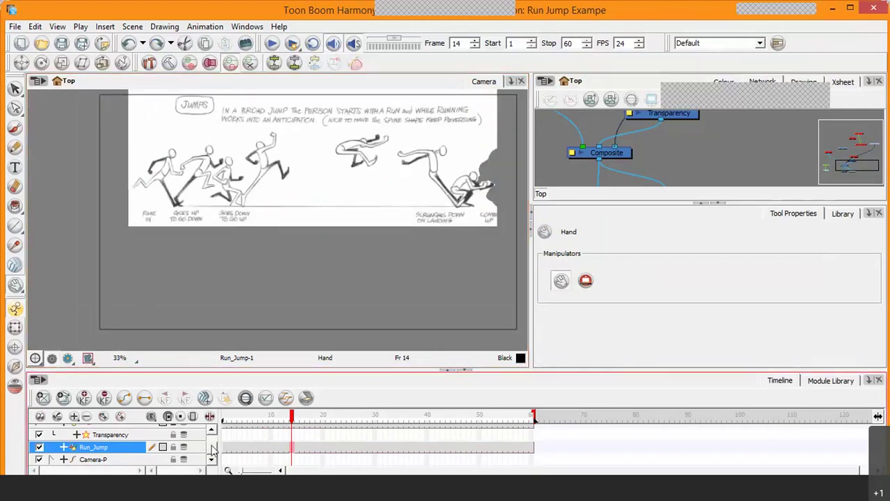
pyautogui.scroll(2, 212, 445)
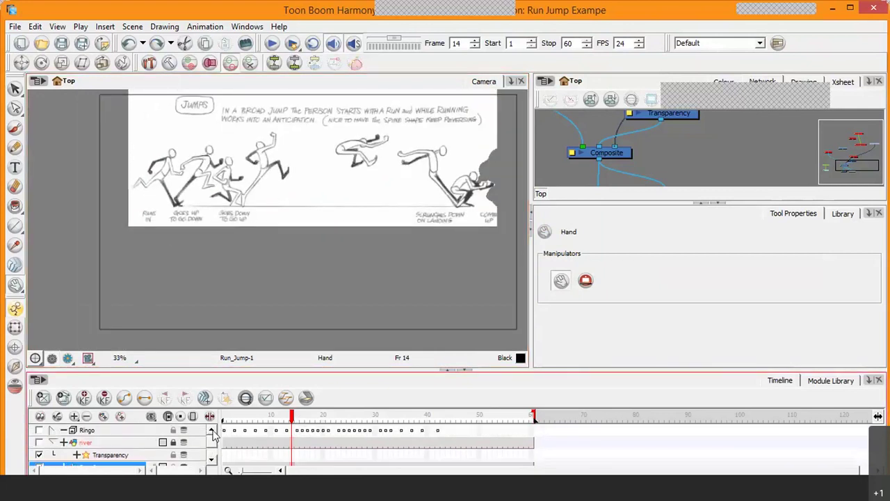
pyautogui.click(38, 430)
pyautogui.scroll(1, 178, 282)
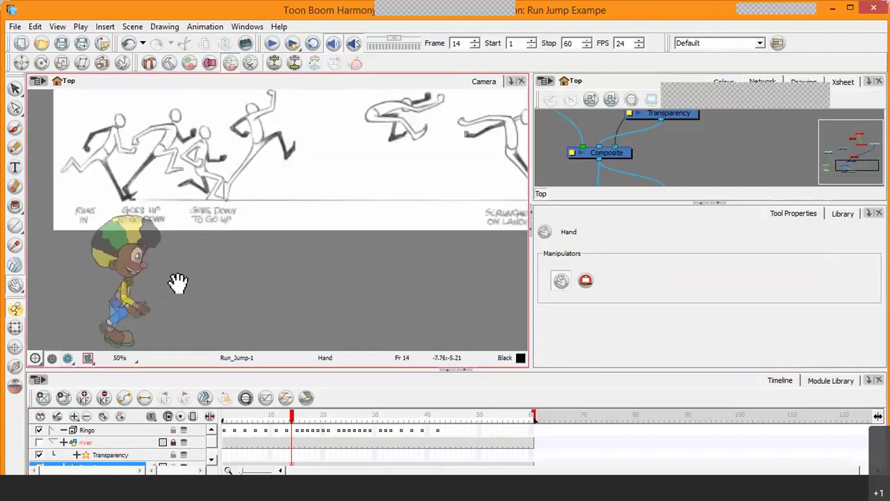
# Compare Ringo's poses at frames 16 and 20 with the goes-up and goes-down figures on the reference sheet.
pyautogui.click(235, 431)
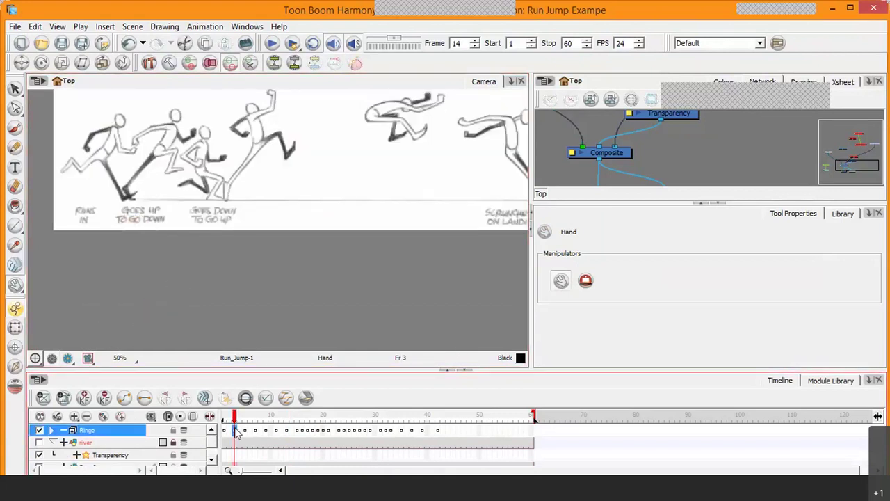
pyautogui.moveTo(235, 418); pyautogui.dragTo(301, 431)
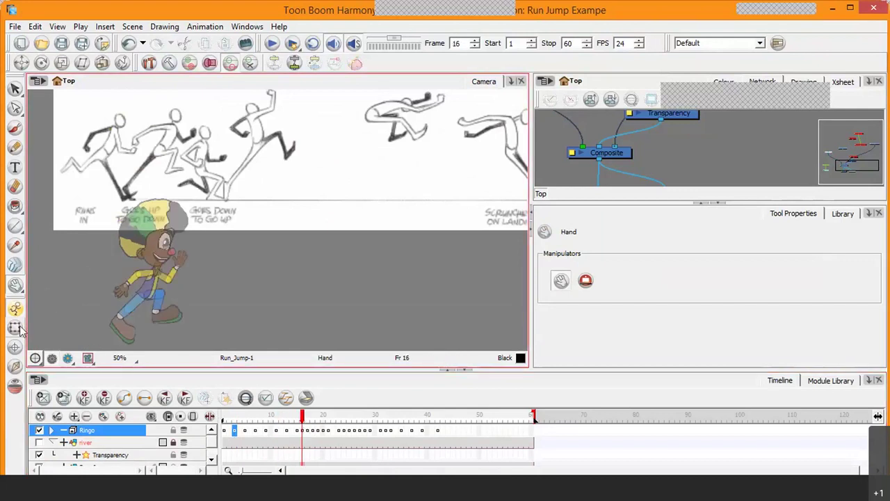
pyautogui.hotkey('shift', 't')
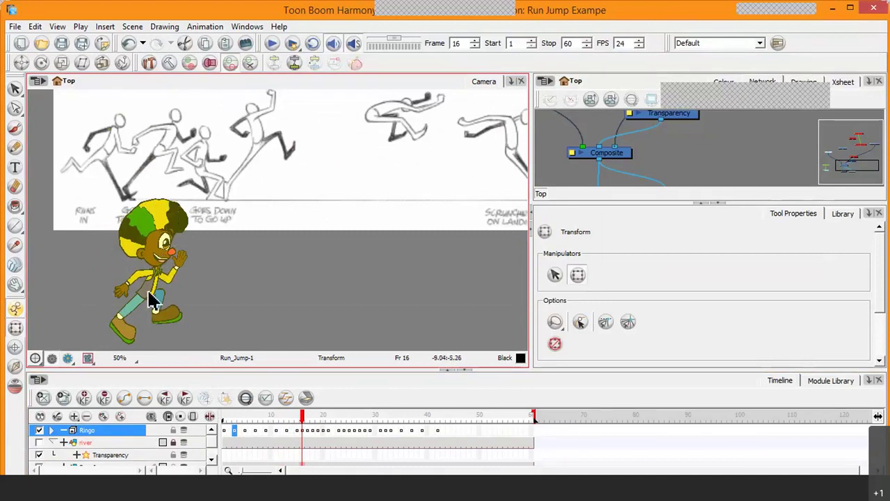
pyautogui.click(306, 420)
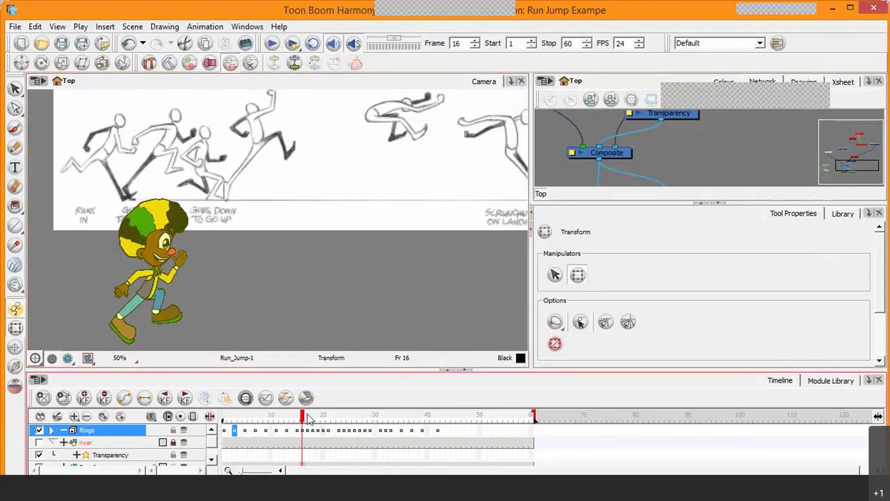
pyautogui.moveTo(306, 420); pyautogui.dragTo(325, 427)
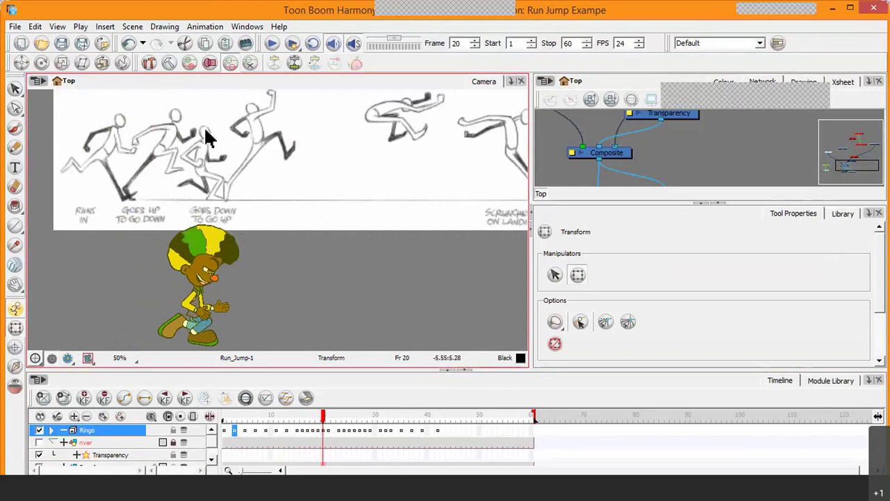
# Examine Ringo's crouched anticipation pose at frame 20 up close, selecting his torso and the parent that moves his upper body.
pyautogui.press('2')
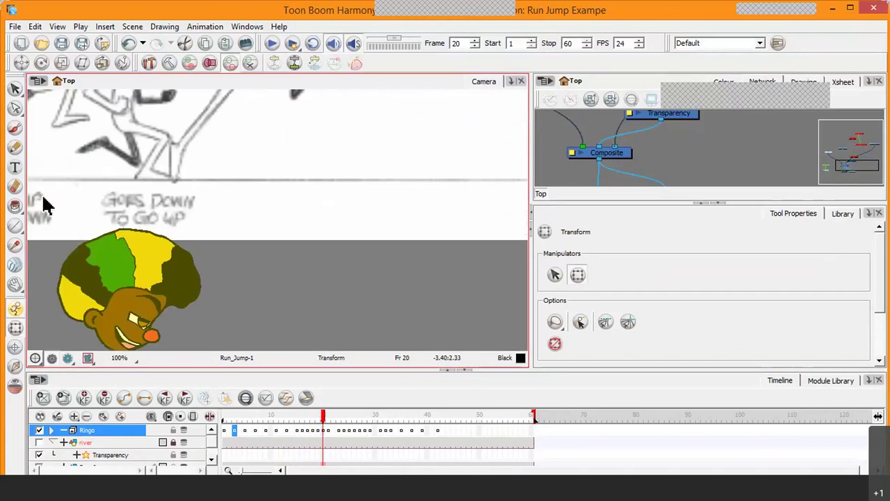
pyautogui.click(16, 283)
pyautogui.moveTo(111, 189); pyautogui.dragTo(135, 255)
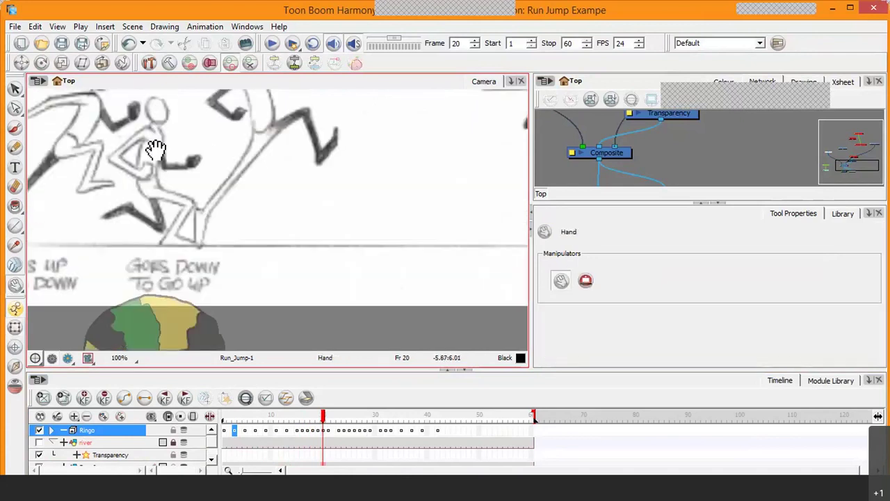
pyautogui.moveTo(188, 254); pyautogui.dragTo(222, 73)
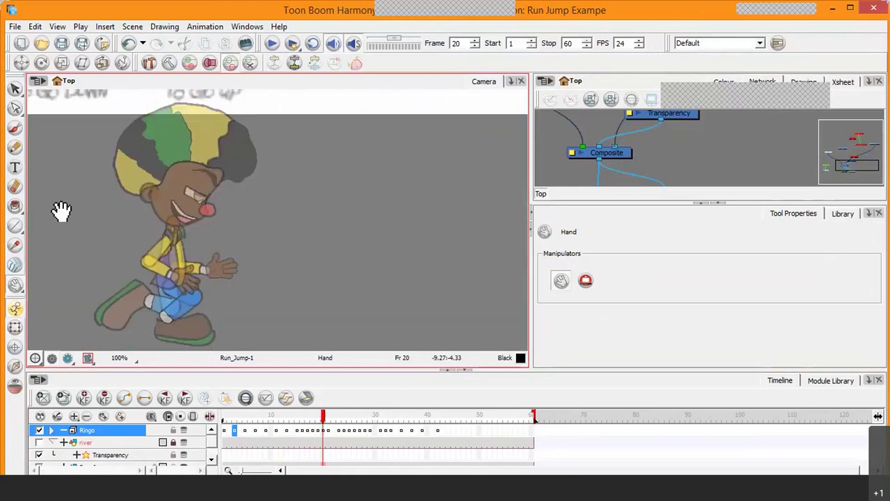
pyautogui.click(15, 328)
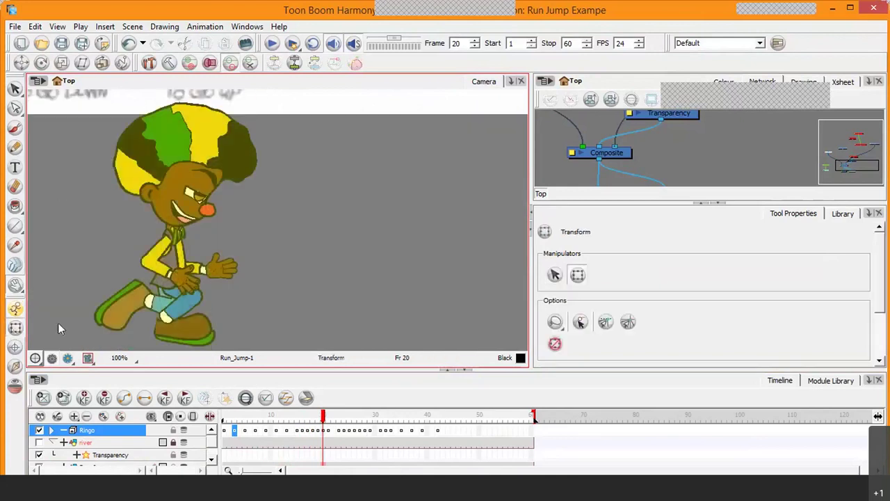
pyautogui.click(255, 217)
pyautogui.click(164, 267)
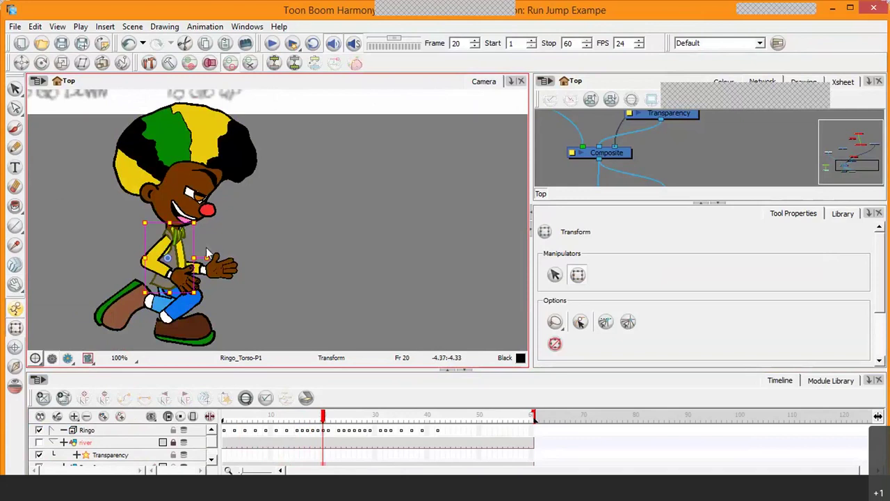
pyautogui.press('b')
pyautogui.press('b')
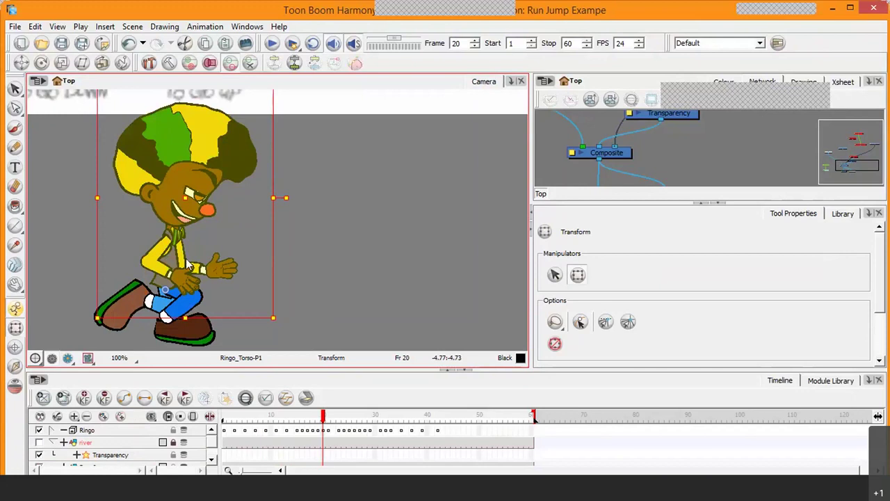
# Go to frame 23 and examine Ringo's take-off pose.
pyautogui.moveTo(324, 418); pyautogui.dragTo(342, 422)
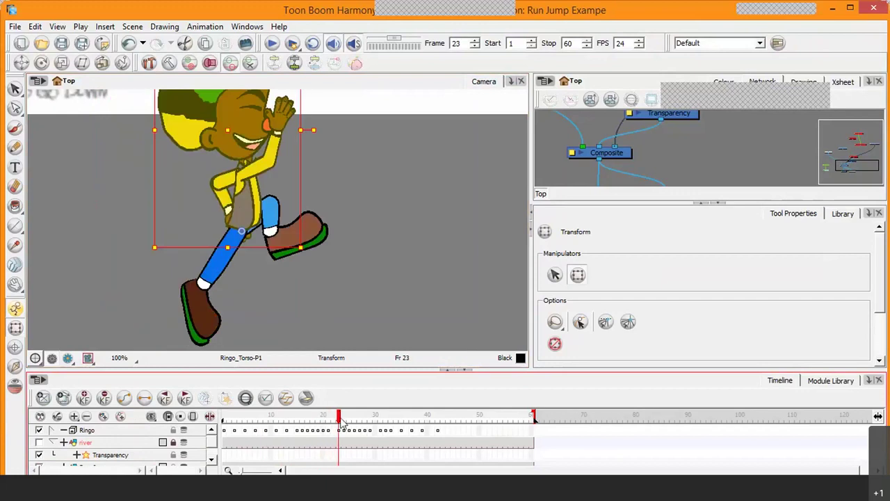
pyautogui.press('1')
pyautogui.press('1')
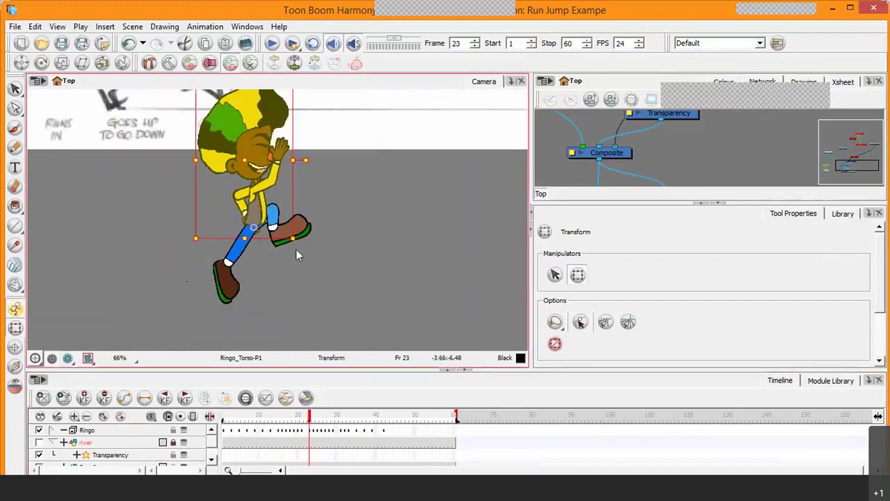
pyautogui.press('1')
# Compare Ringo's tucked mid-air pose at frame 28 with the mid-air reference figure, inspecting his torso and legs up close.
pyautogui.moveTo(309, 419); pyautogui.dragTo(333, 426)
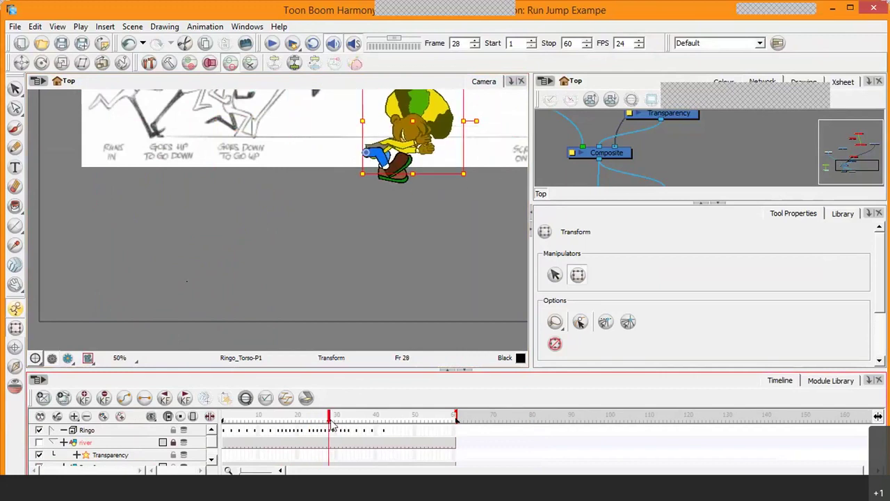
pyautogui.click(16, 284)
pyautogui.moveTo(288, 252); pyautogui.dragTo(201, 286)
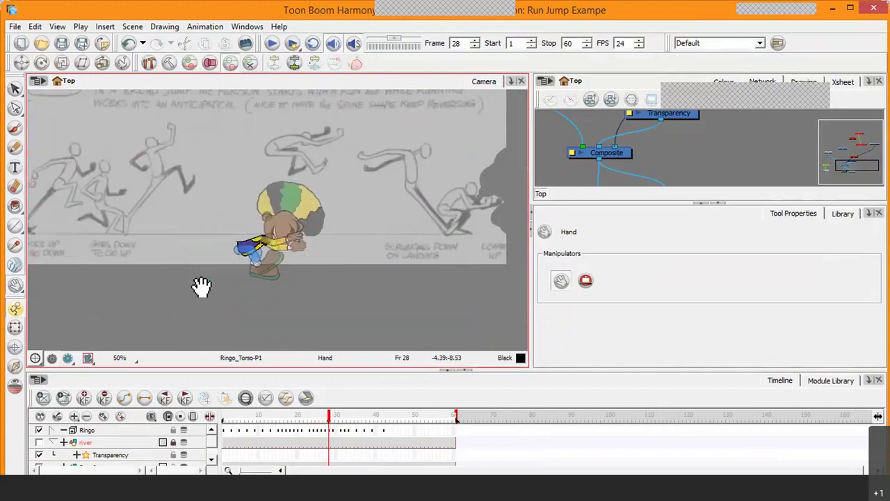
pyautogui.click(15, 327)
pyautogui.click(263, 274)
pyautogui.press('2')
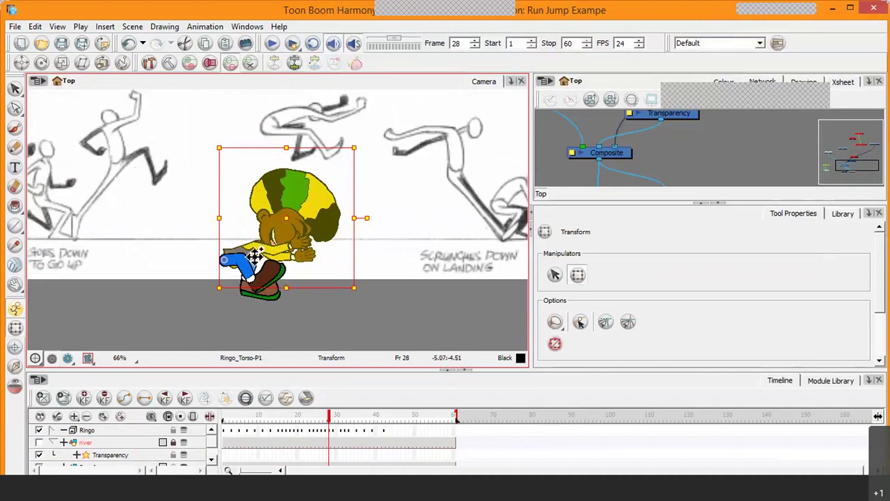
pyautogui.press('2')
pyautogui.press('2')
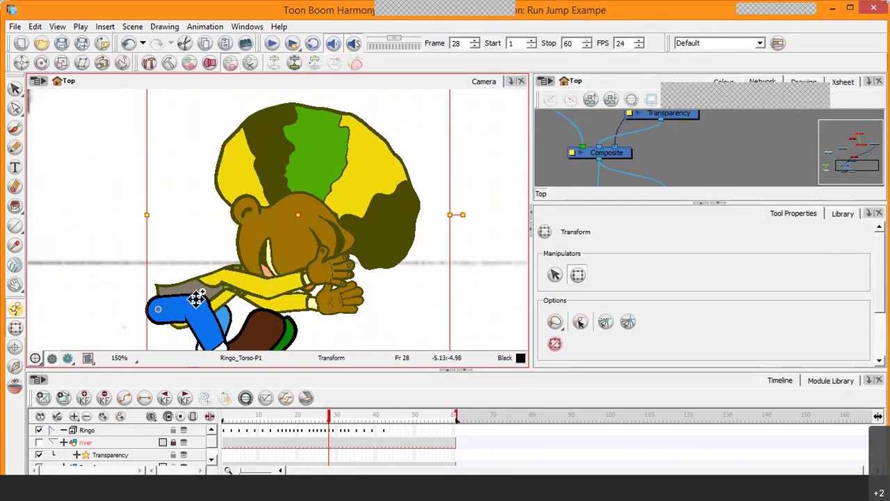
pyautogui.scroll(-3, 197, 299)
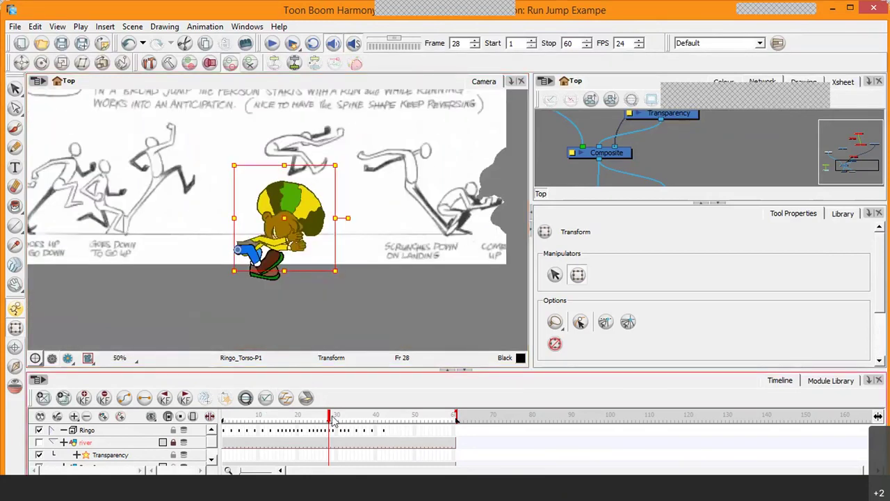
# Compare Ringo's outstretched pose at frame 33 with the reference figure reaching toward the landing.
pyautogui.moveTo(332, 420); pyautogui.dragTo(350, 429)
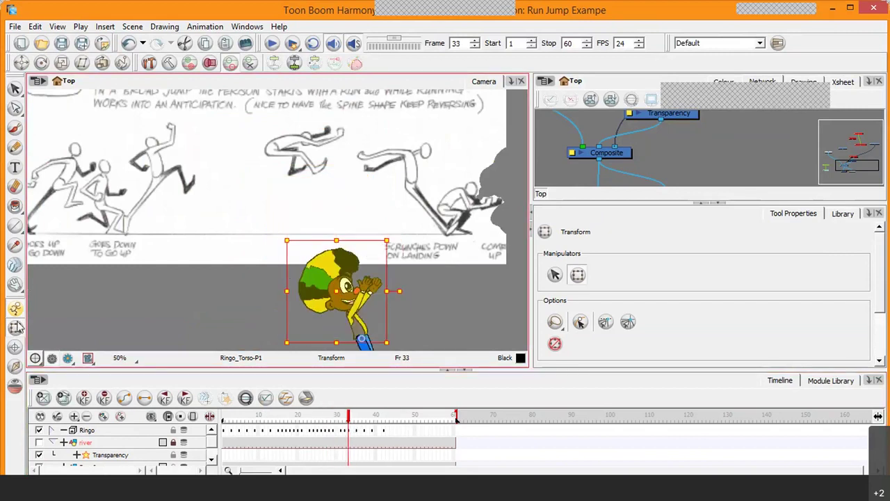
pyautogui.click(15, 287)
pyautogui.moveTo(247, 252); pyautogui.dragTo(171, 195)
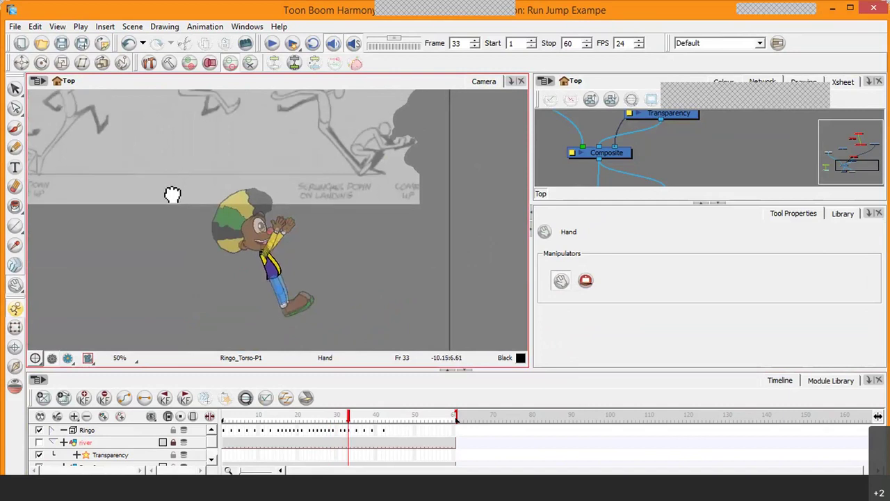
pyautogui.click(15, 328)
pyautogui.click(354, 160)
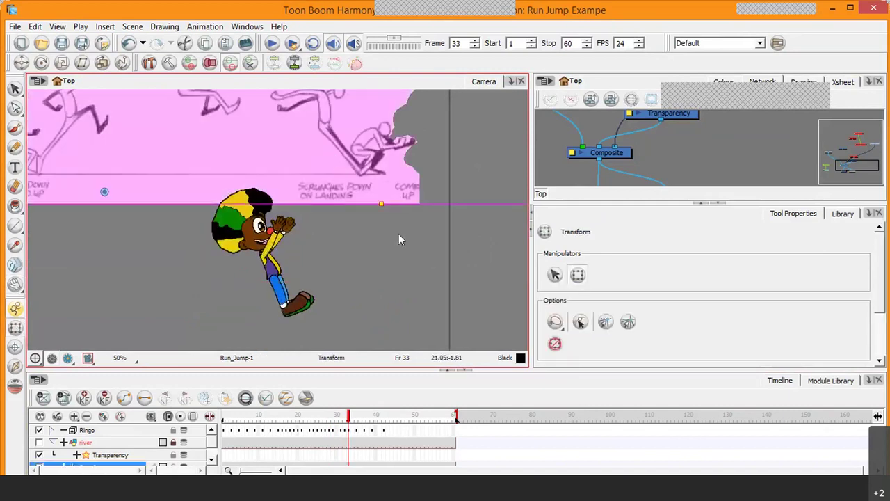
pyautogui.click(399, 233)
pyautogui.click(15, 284)
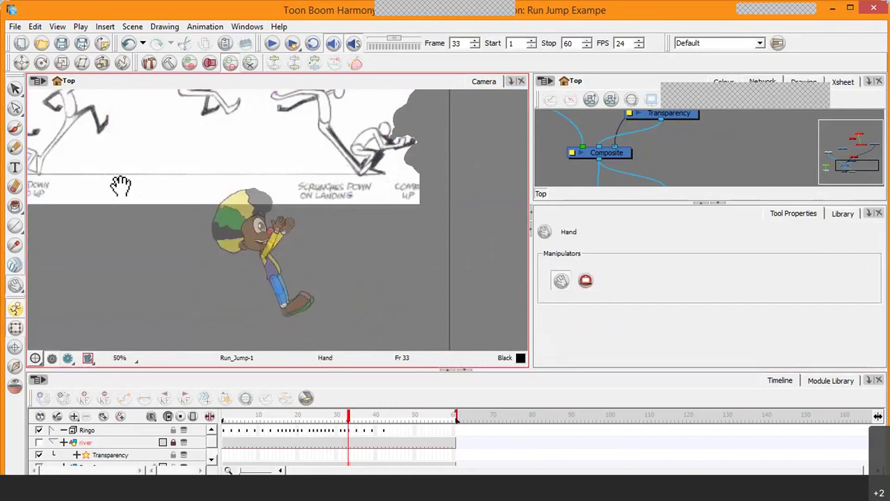
pyautogui.moveTo(230, 155); pyautogui.dragTo(212, 188)
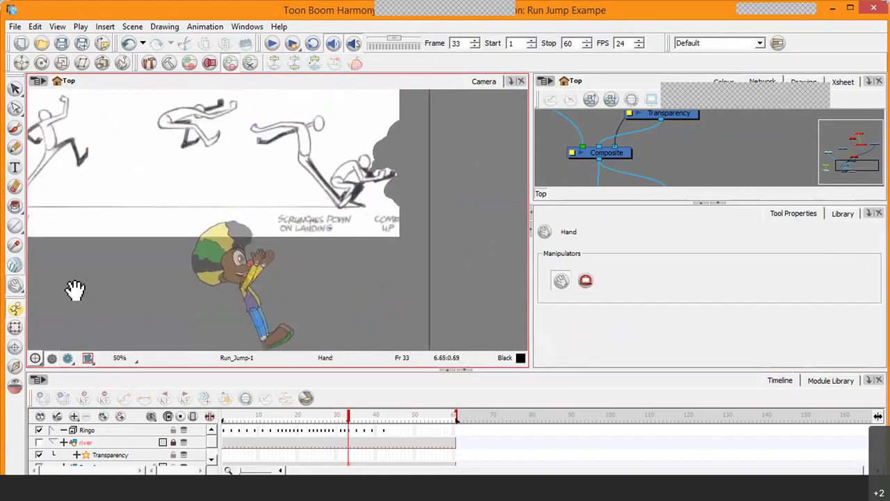
pyautogui.click(15, 329)
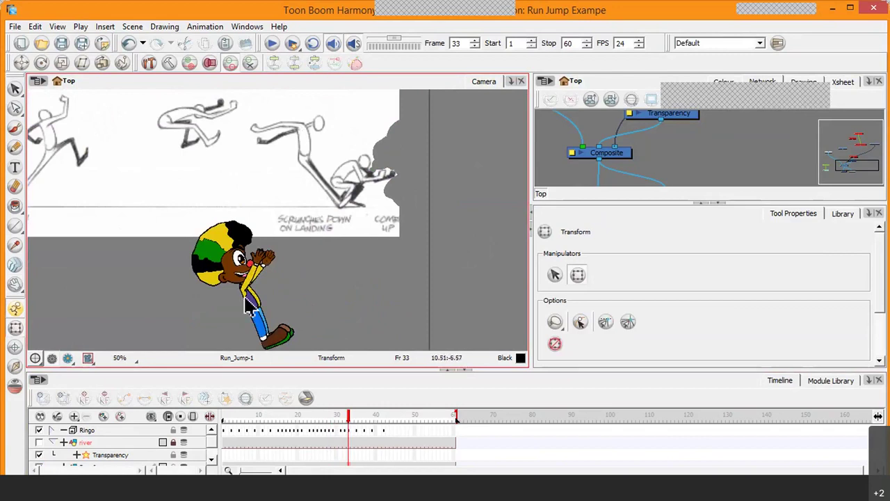
# Go to frame 36 and compare Ringo's landing crouch with the scrunches-down-on-landing reference figure.
pyautogui.click(358, 419)
pyautogui.moveTo(358, 417); pyautogui.dragTo(362, 418)
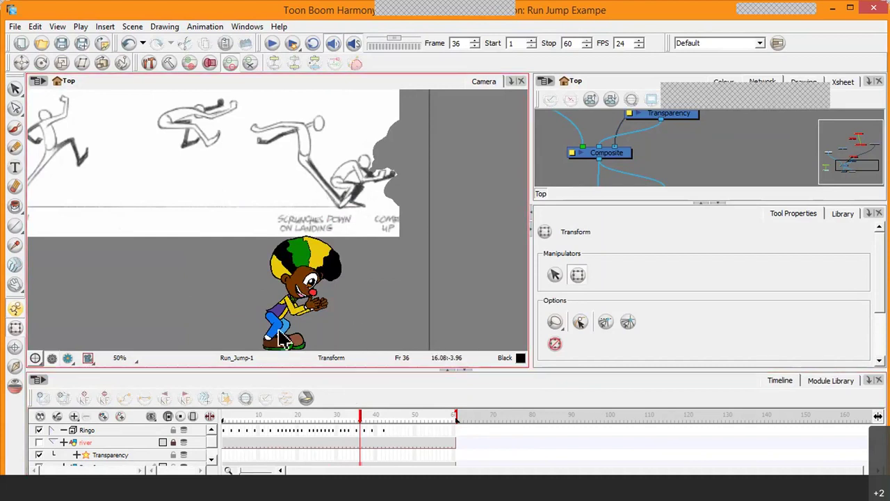
pyautogui.scroll(-1, 338, 262)
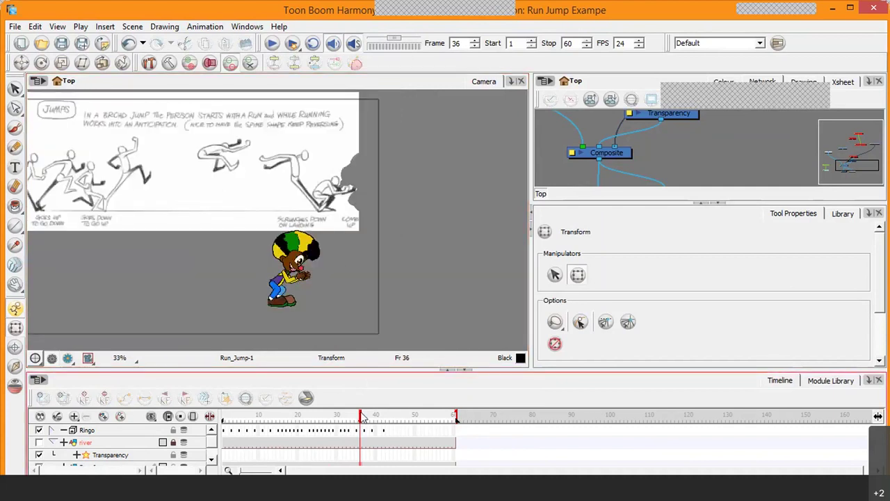
pyautogui.moveTo(361, 415)
pyautogui.mouseDown()
pyautogui.moveTo(349, 416)
pyautogui.moveTo(362, 418)
pyautogui.mouseUp()
# Go to frame 40 and examine Ringo's crouched pose after the landing up close.
pyautogui.moveTo(362, 418); pyautogui.dragTo(377, 435)
pyautogui.click(330, 325)
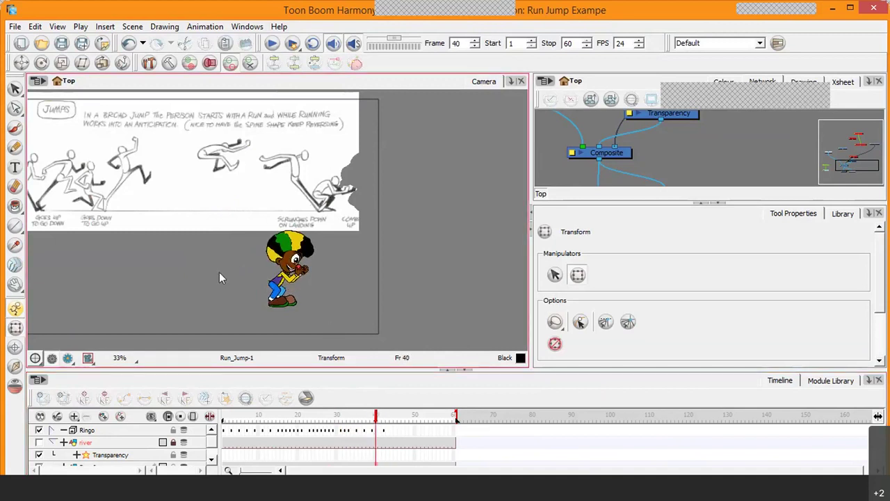
pyautogui.press('2')
pyautogui.press('2')
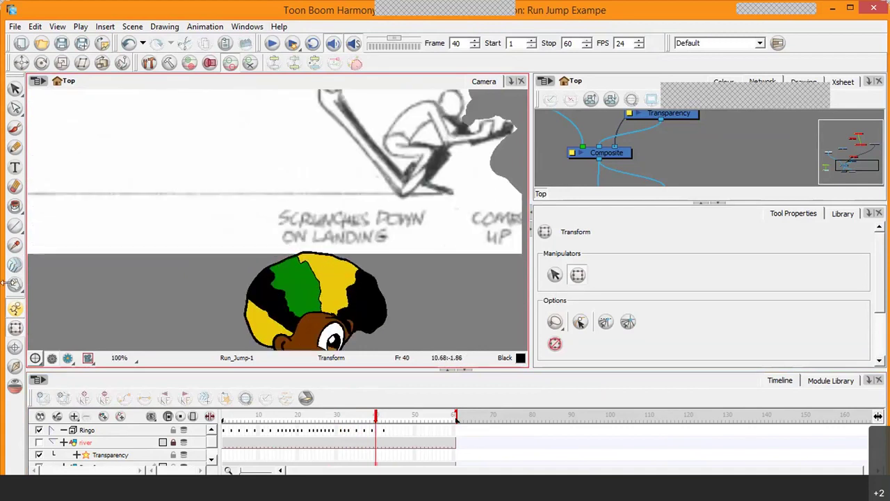
pyautogui.click(16, 284)
pyautogui.moveTo(135, 260); pyautogui.dragTo(147, 126)
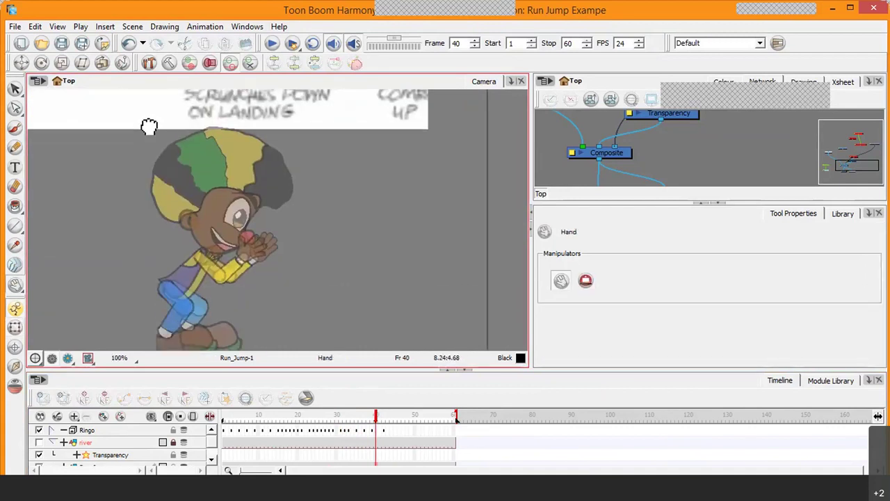
pyautogui.click(16, 327)
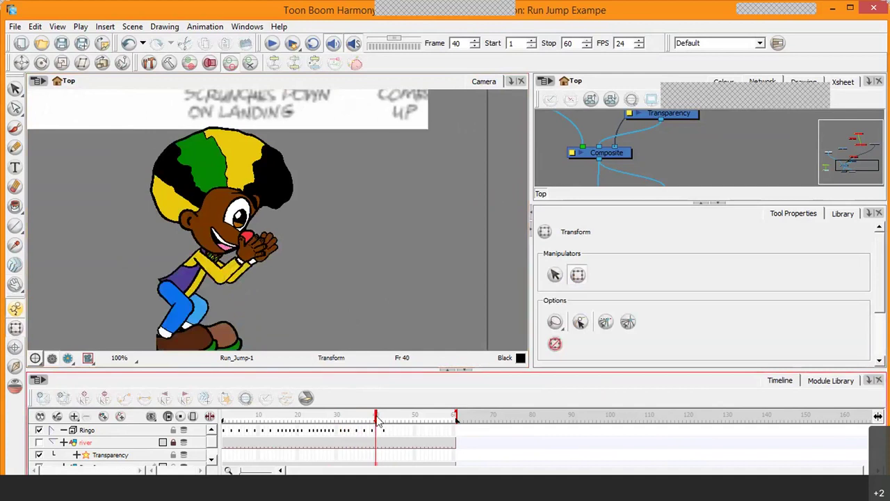
pyautogui.moveTo(375, 416)
pyautogui.mouseDown()
pyautogui.moveTo(348, 417)
pyautogui.moveTo(375, 417)
pyautogui.mouseUp()
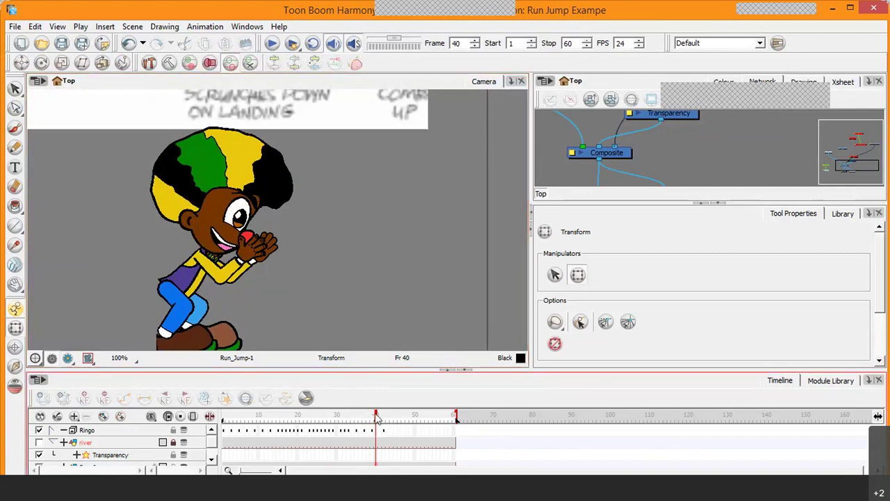
# Go to frame 45 and examine Ringo's final settled pose, both up close and alongside the reference sheet.
pyautogui.moveTo(377, 418)
pyautogui.mouseDown()
pyautogui.moveTo(385, 421)
pyautogui.moveTo(328, 407)
pyautogui.moveTo(392, 416)
pyautogui.moveTo(344, 417)
pyautogui.moveTo(396, 421)
pyautogui.mouseUp()
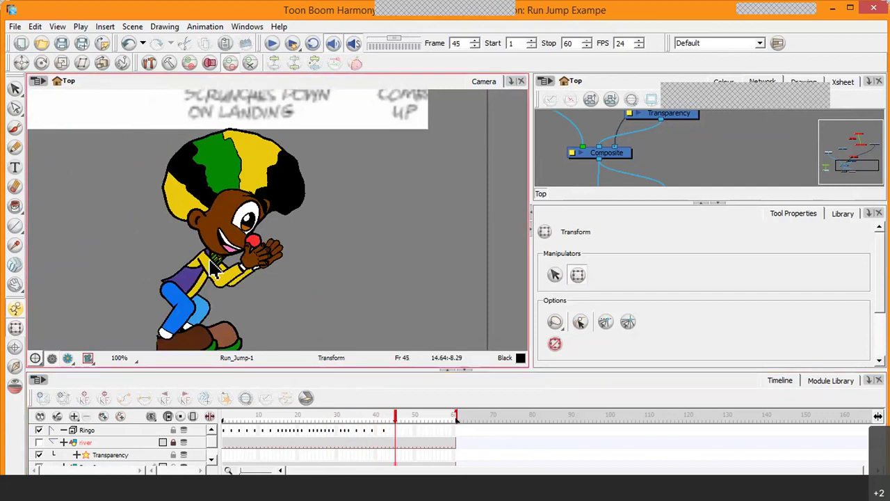
pyautogui.press('1')
pyautogui.press('1')
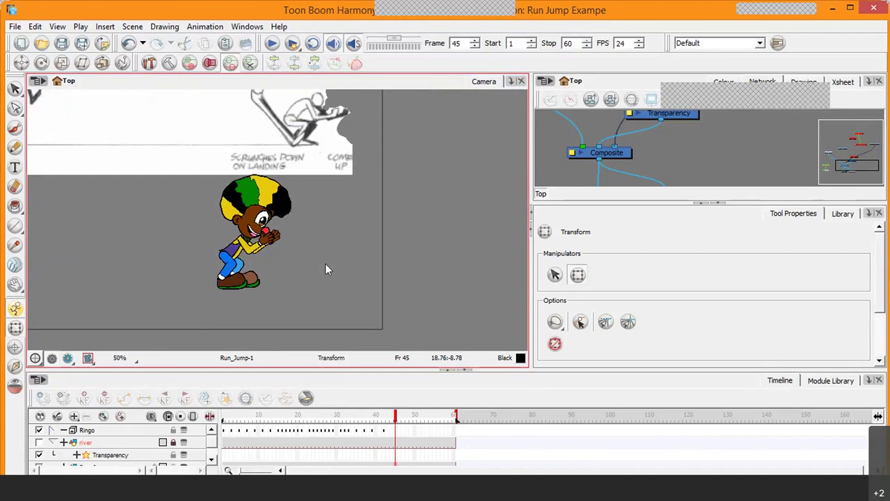
pyautogui.press('2')
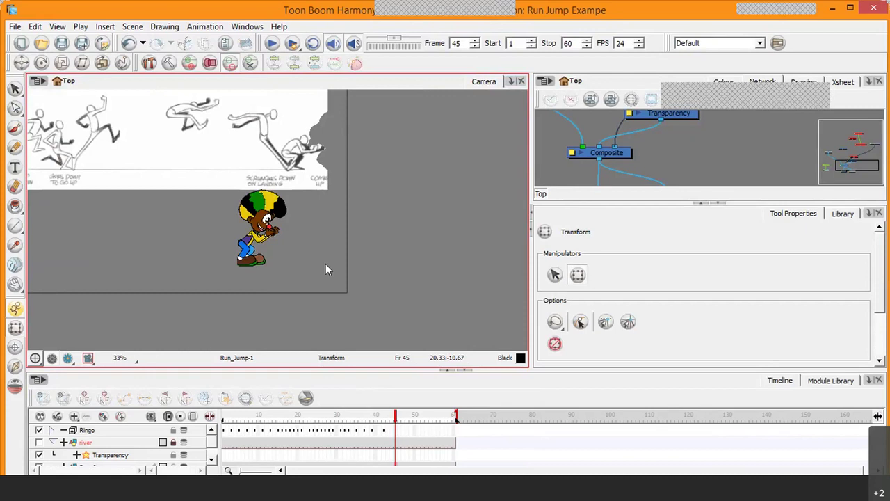
# Go back to frame 32 and view Ringo together with the full broad-jump reference sheet, dismissing the save reminder.
pyautogui.click(246, 387)
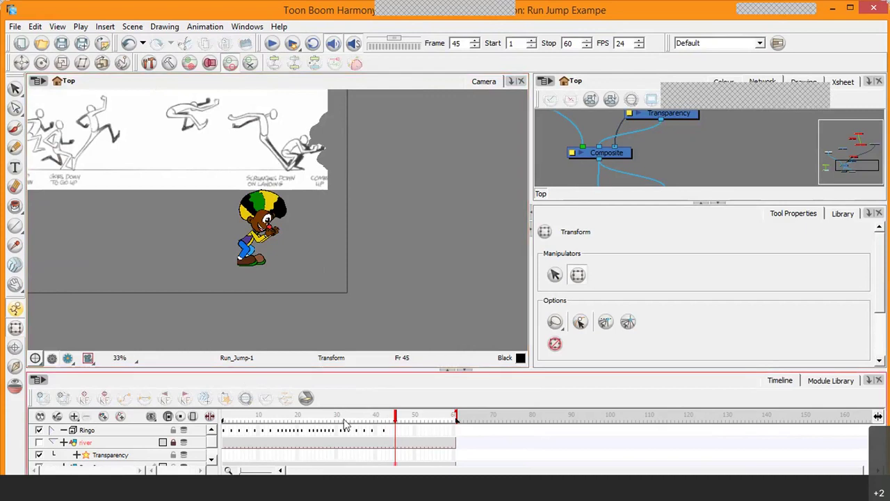
pyautogui.moveTo(394, 417); pyautogui.dragTo(345, 418)
pyautogui.click(31, 252)
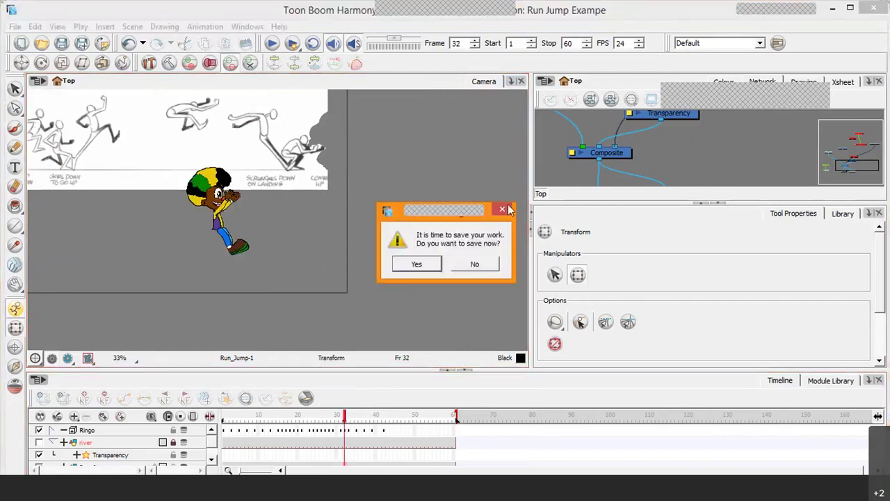
pyautogui.click(505, 209)
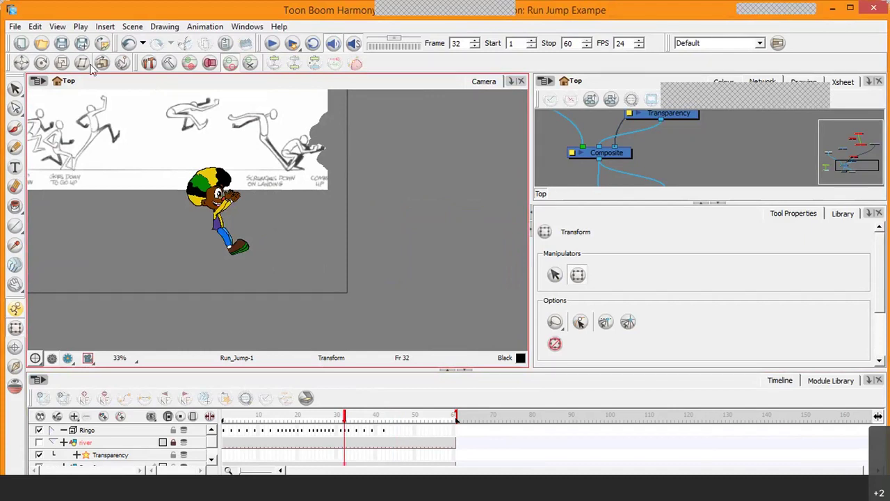
pyautogui.click(17, 288)
pyautogui.moveTo(95, 232); pyautogui.dragTo(194, 299)
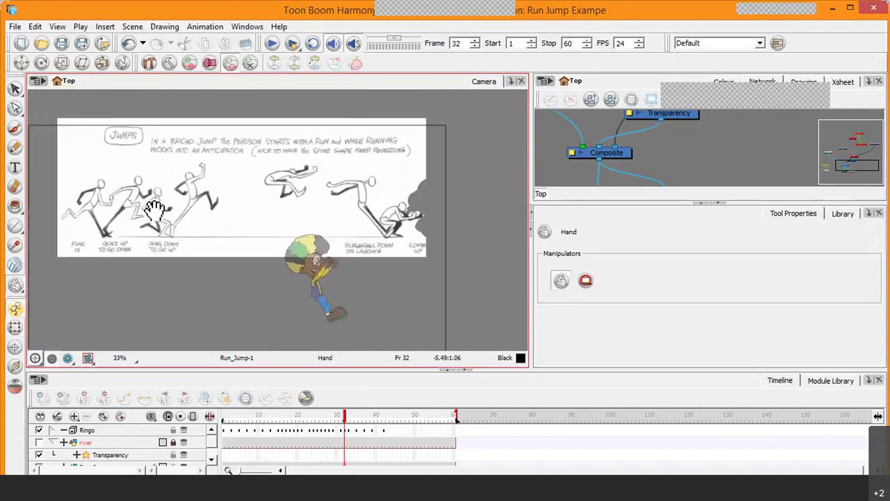